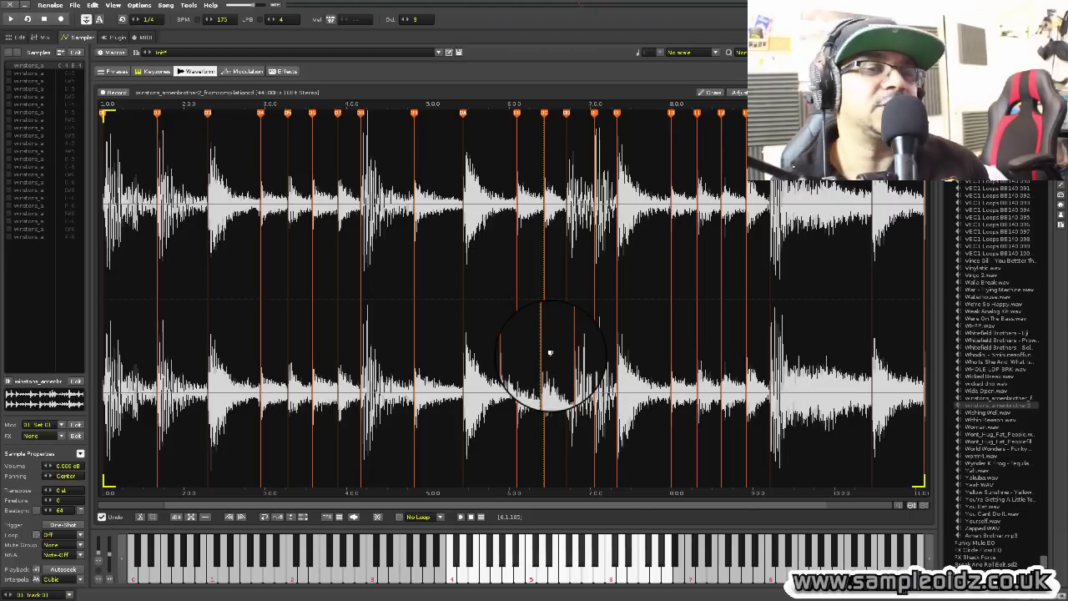
- Audition a slice of the sliced break, open the pattern editor and play the pattern on Track 01
{"action": "key", "text": "z"}
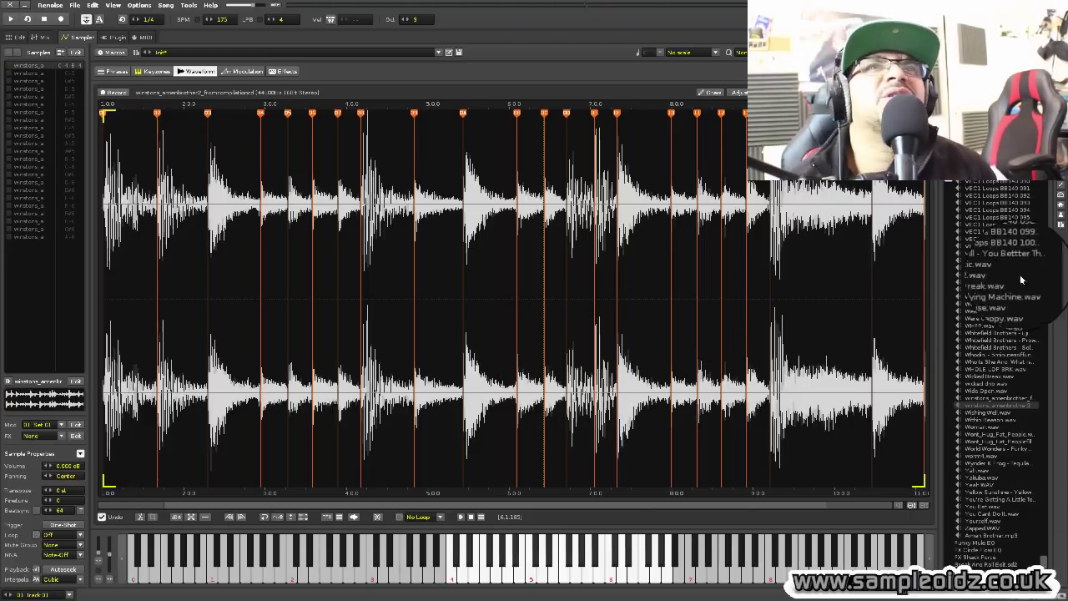
{"action": "key", "text": "F2"}
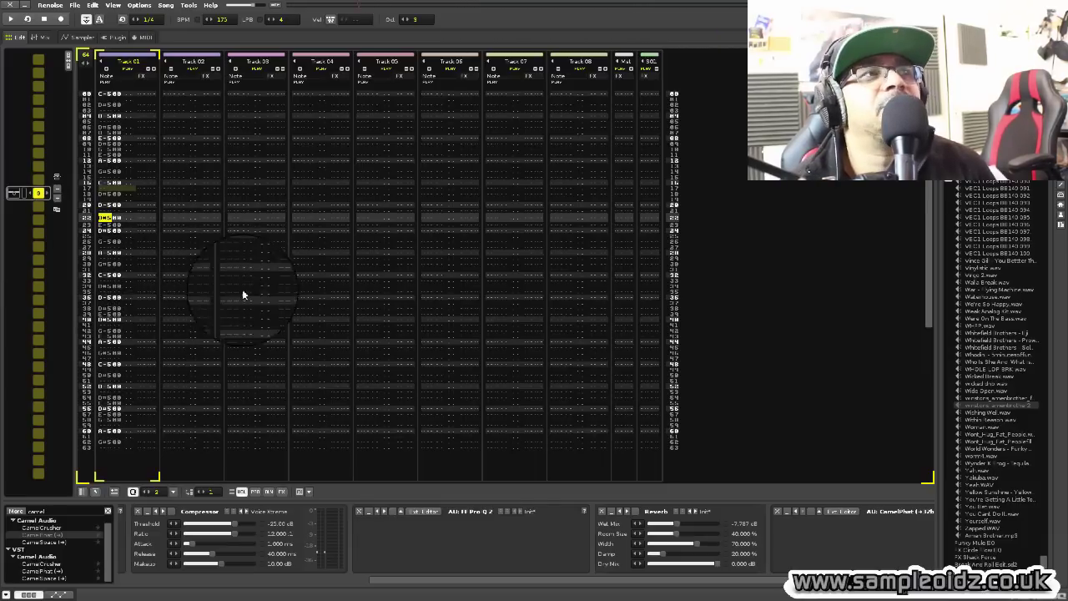
{"action": "key", "text": "space"}
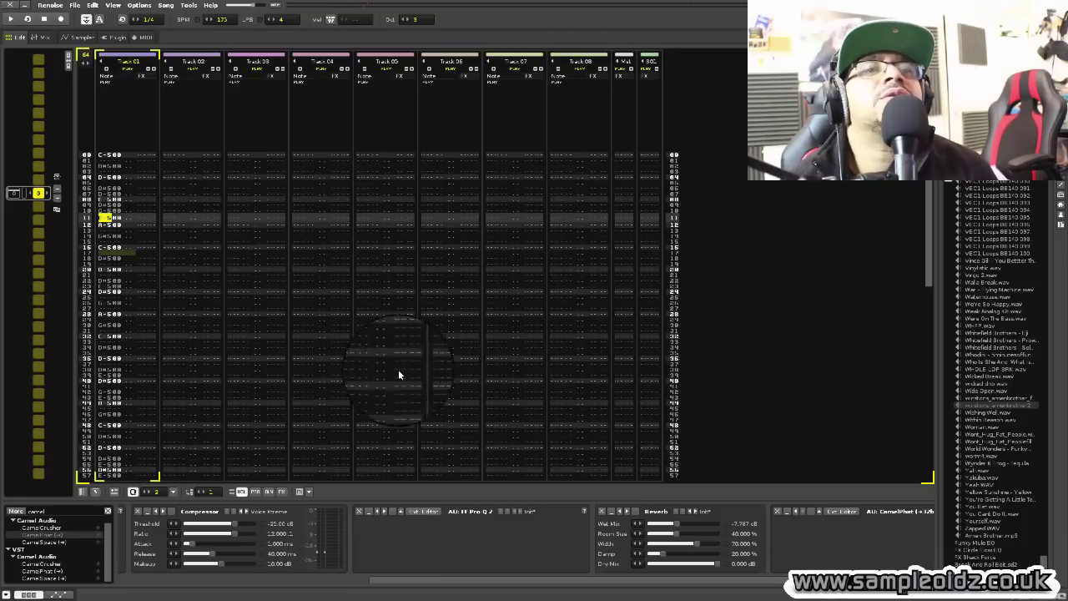
- Open the UAD Shadow Hills Mastering Compressor's editor from Track 01's effect chain and listen to the pattern
{"action": "left_click_drag", "start_coordinate": [472, 584], "coordinate": [346, 587]}
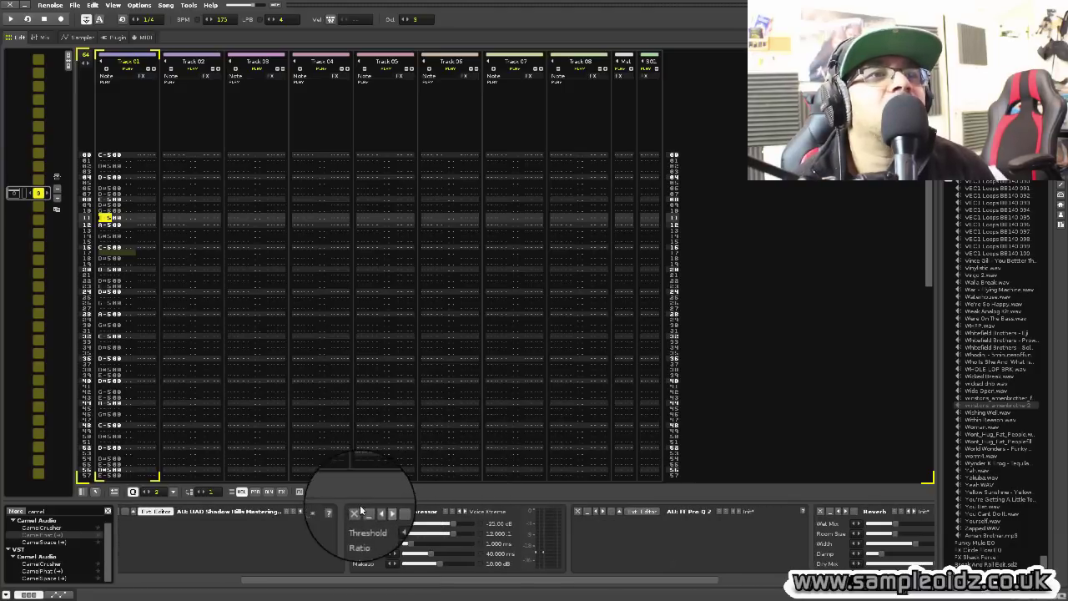
{"action": "left_click_drag", "start_coordinate": [468, 582], "coordinate": [271, 596]}
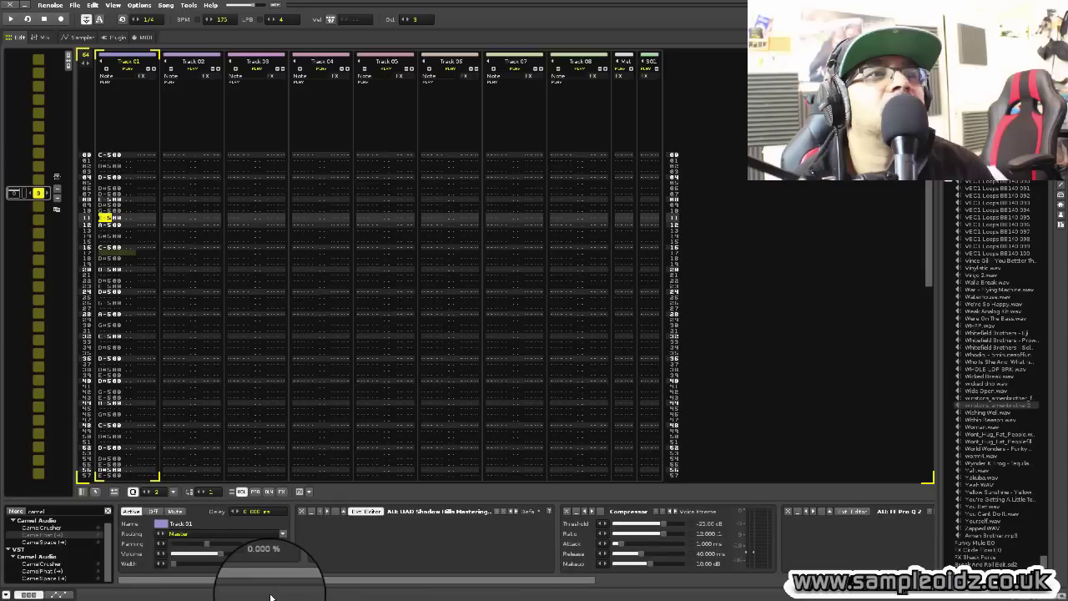
{"action": "left_click", "coordinate": [357, 510]}
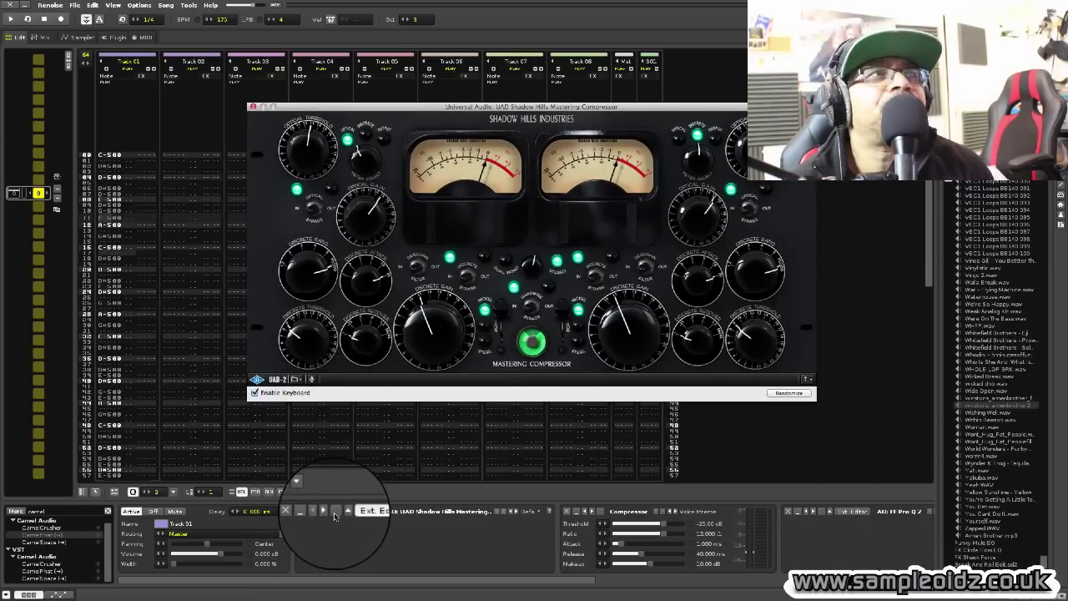
{"action": "left_click", "coordinate": [106, 217]}
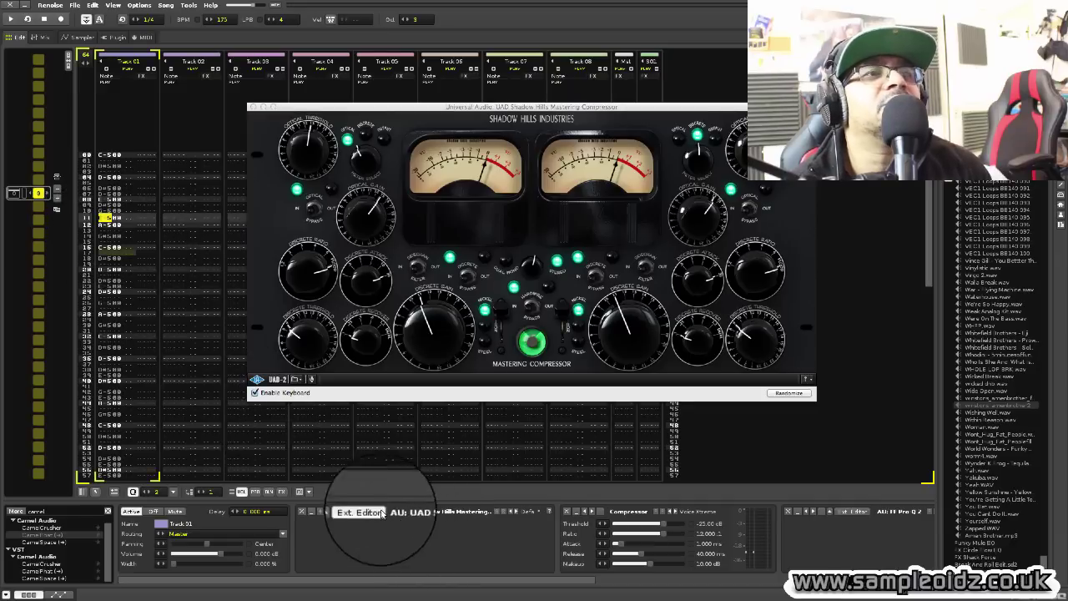
{"action": "key", "text": "space"}
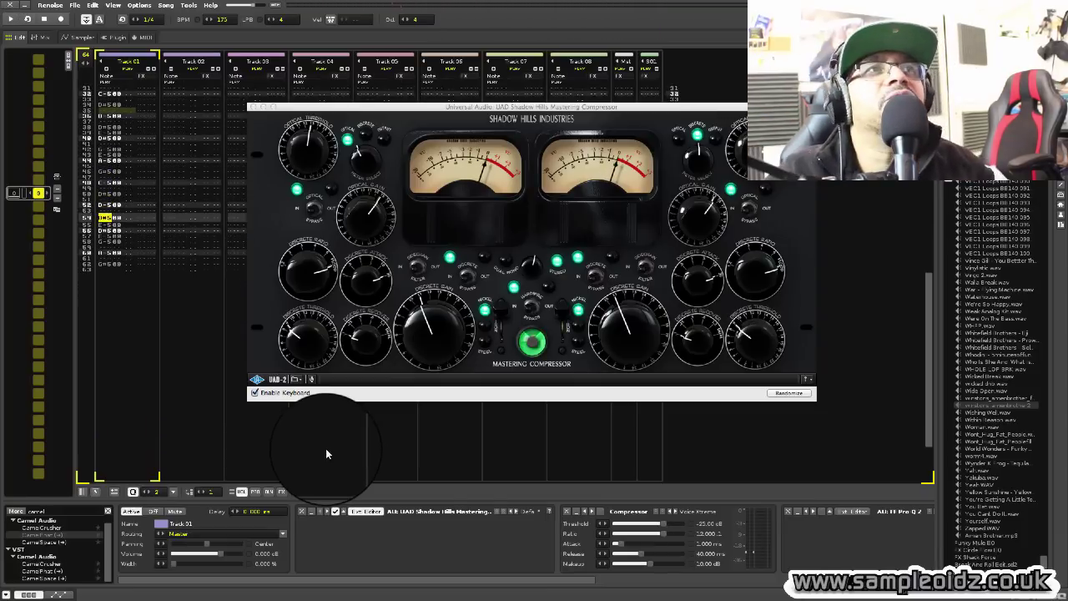
- Load the Drums Smashed.fxp preset into the Shadow Hills Mastering Compressor and close its editor
{"action": "left_click", "coordinate": [294, 380]}
{"action": "left_click", "coordinate": [302, 383]}
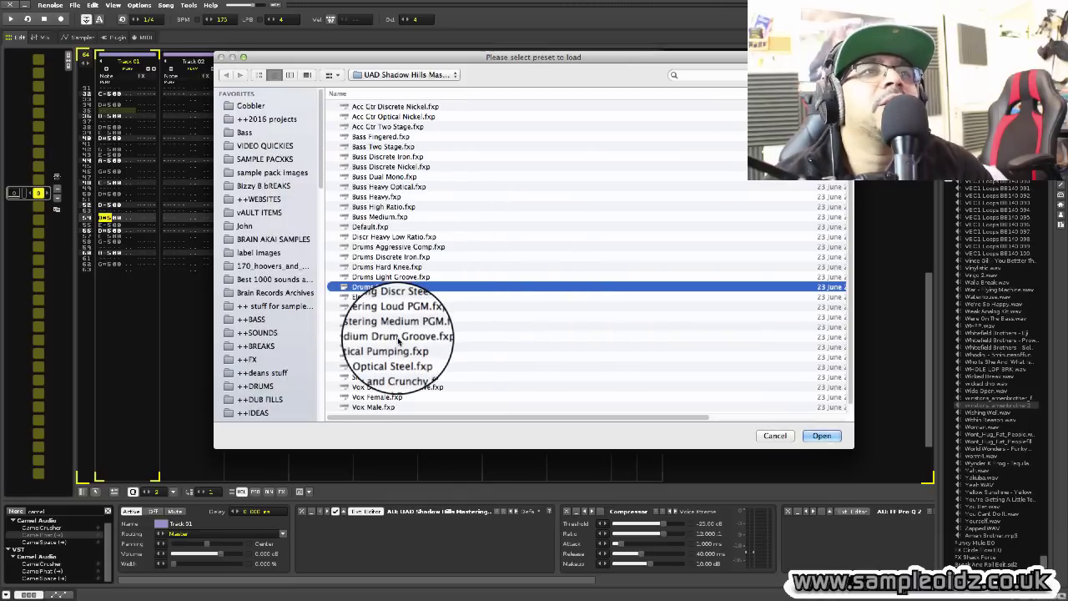
{"action": "scroll", "coordinate": [398, 341], "scroll_direction": "down", "scroll_amount": 1}
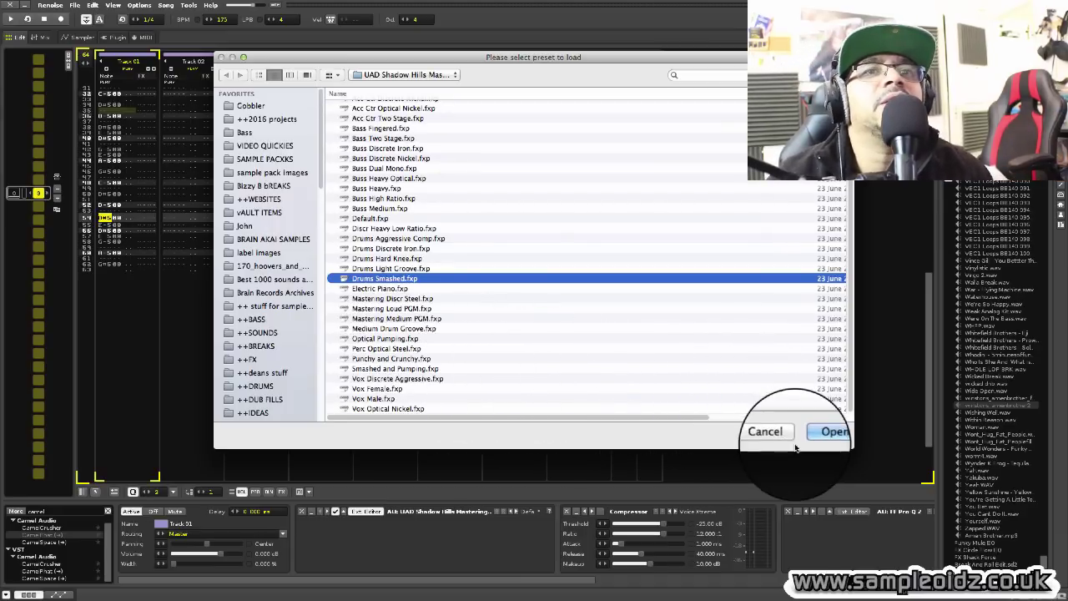
{"action": "left_click", "coordinate": [821, 435]}
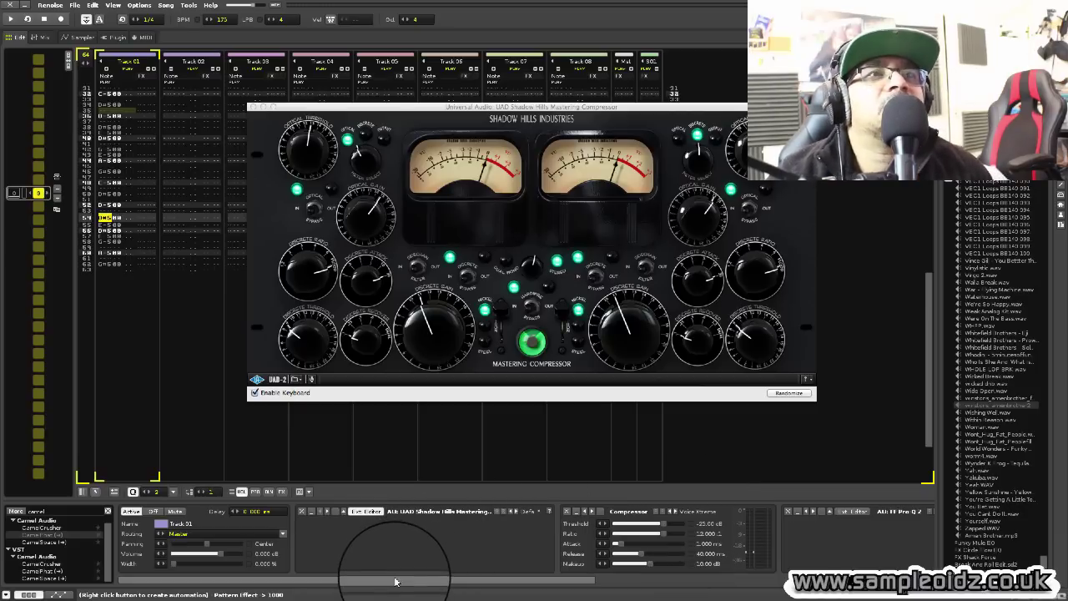
{"action": "left_click", "coordinate": [254, 107]}
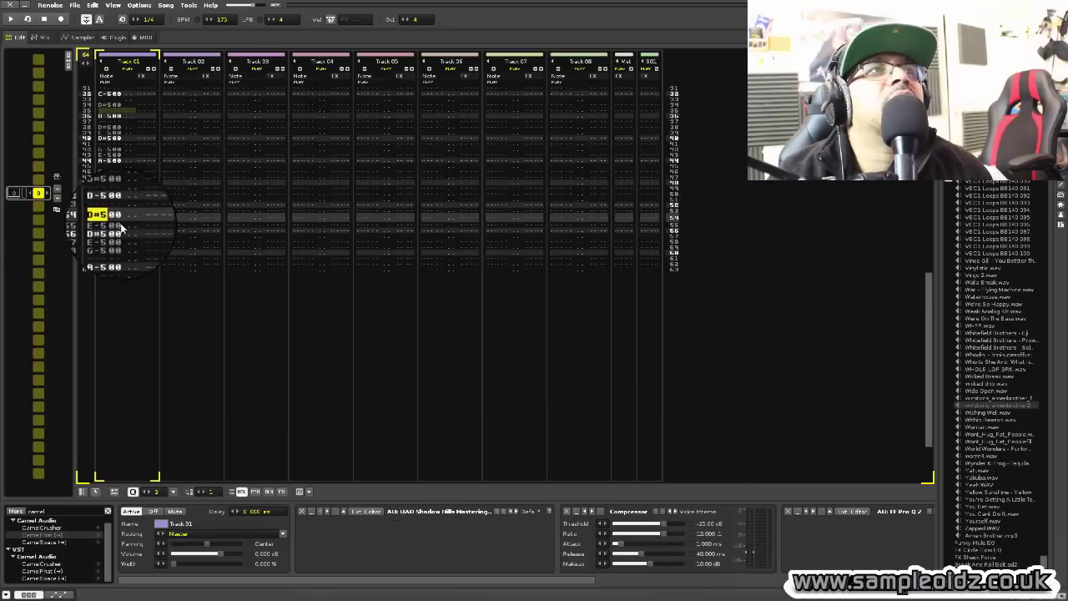
- Enable the built-in Compressor on Track 01 during playback and look through its preset list
{"action": "key", "text": "space"}
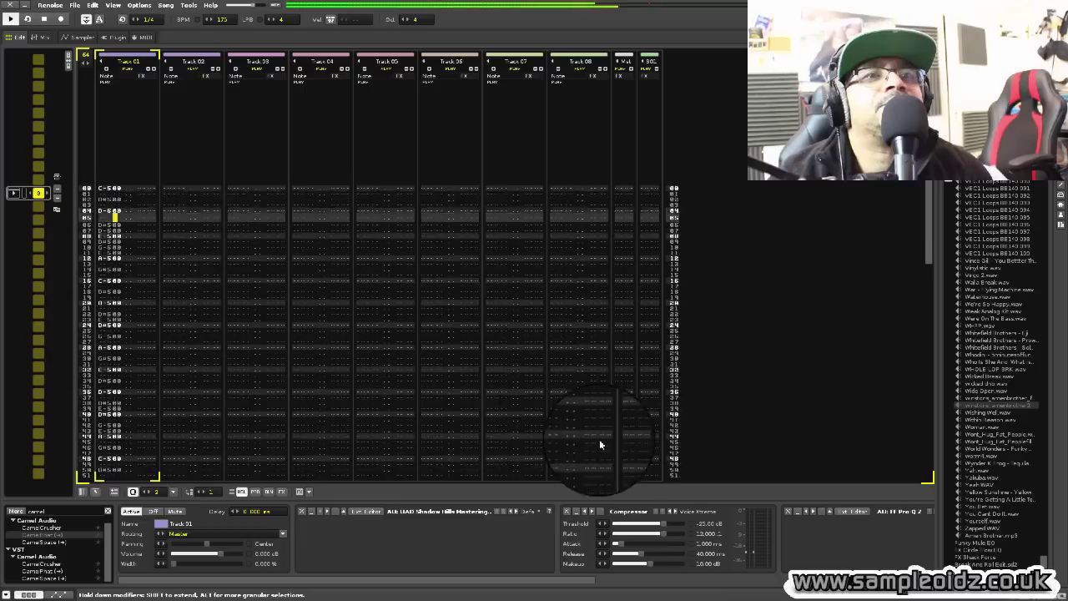
{"action": "left_click", "coordinate": [600, 512]}
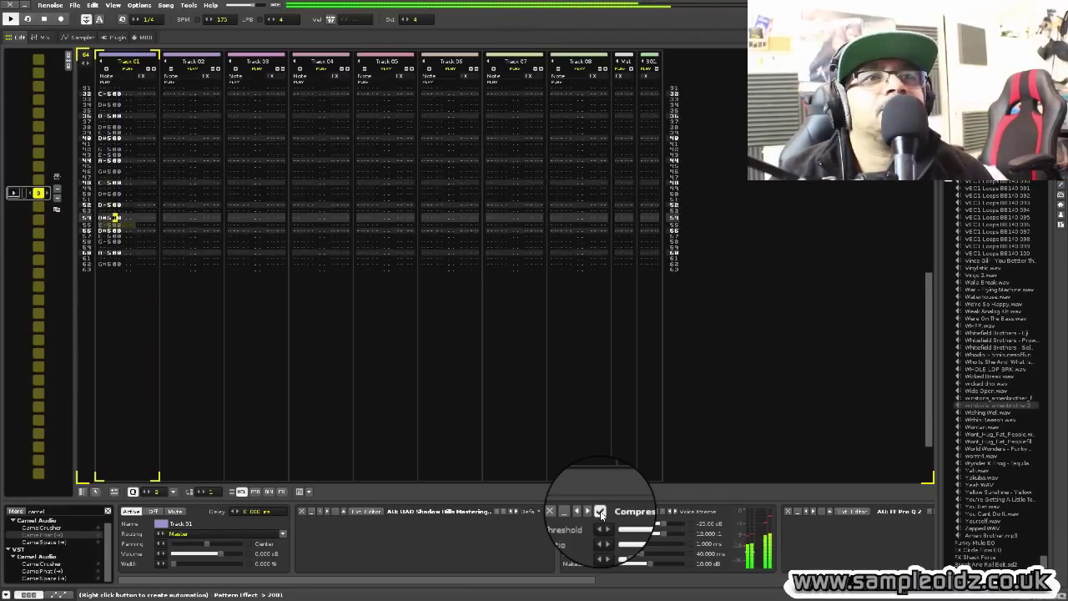
{"action": "left_click", "coordinate": [688, 513]}
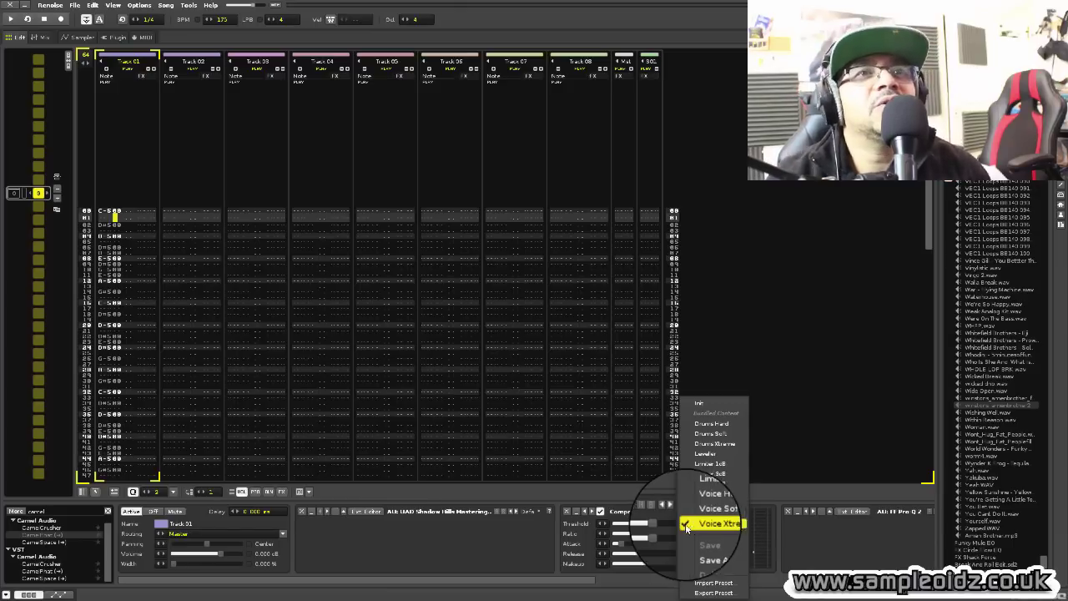
{"action": "left_click", "coordinate": [106, 415]}
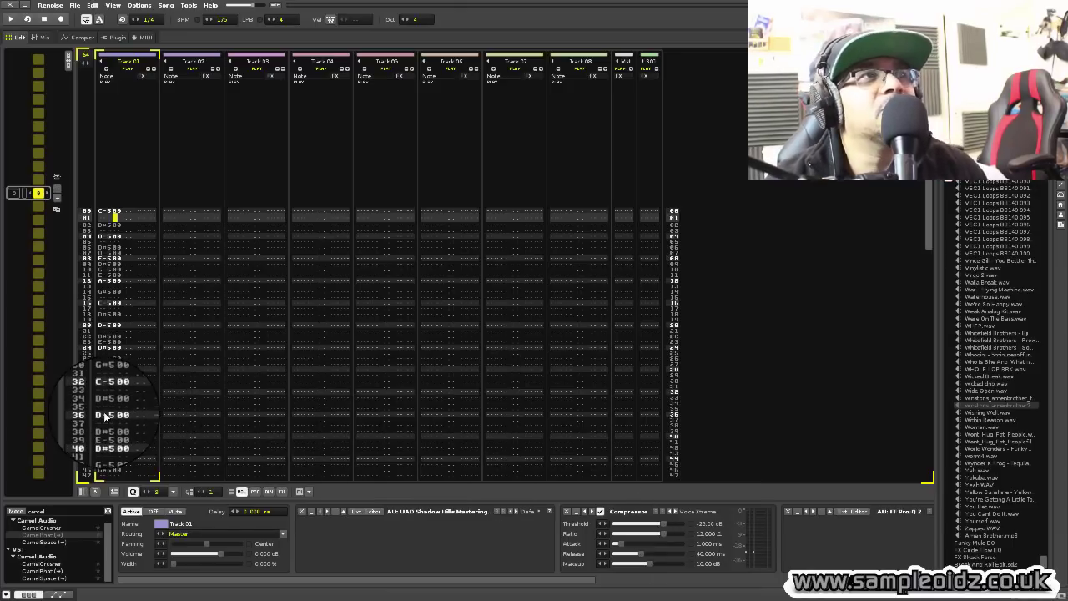
- Play the pattern while auditioning the Compressor's voice presets, finish on Voice Xtreme and stop playback
{"action": "key", "text": "space"}
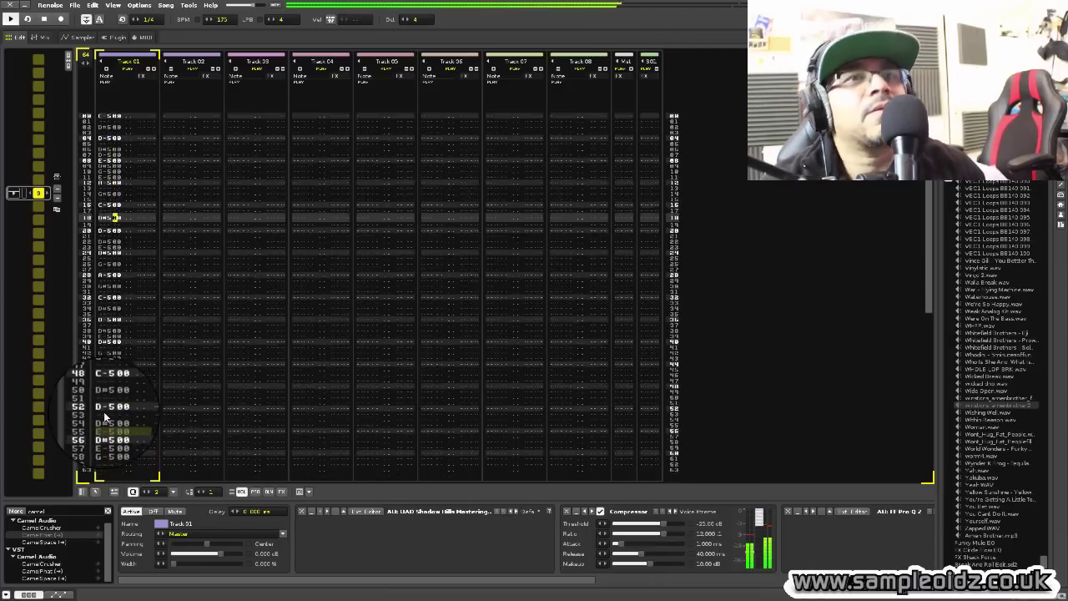
{"action": "left_click", "coordinate": [674, 510]}
{"action": "left_click", "coordinate": [676, 511]}
{"action": "left_click", "coordinate": [676, 512]}
{"action": "left_click", "coordinate": [676, 511]}
{"action": "left_click", "coordinate": [676, 511]}
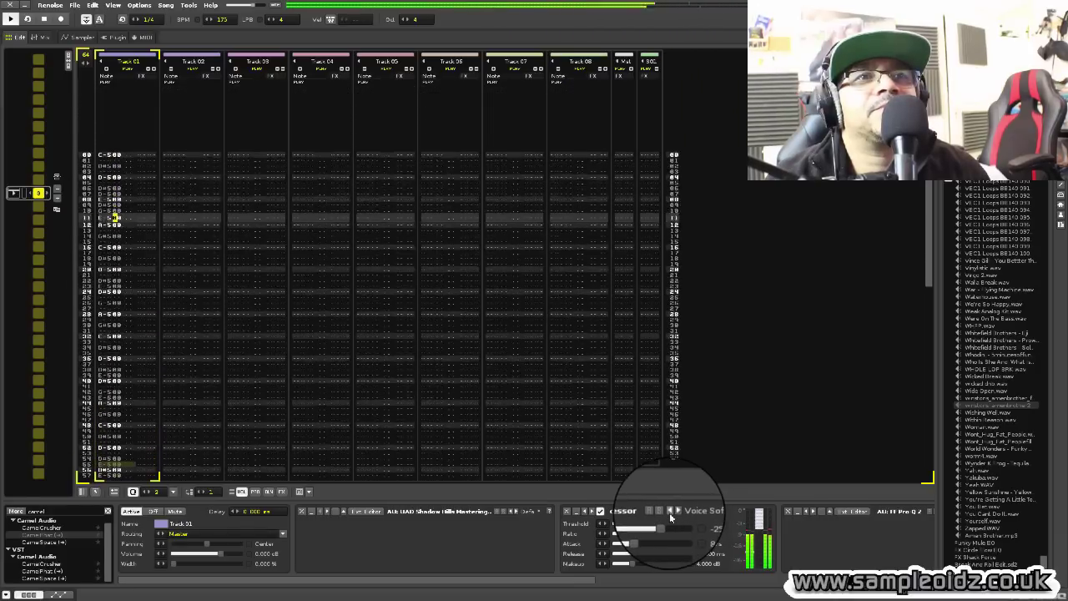
{"action": "left_click", "coordinate": [677, 511]}
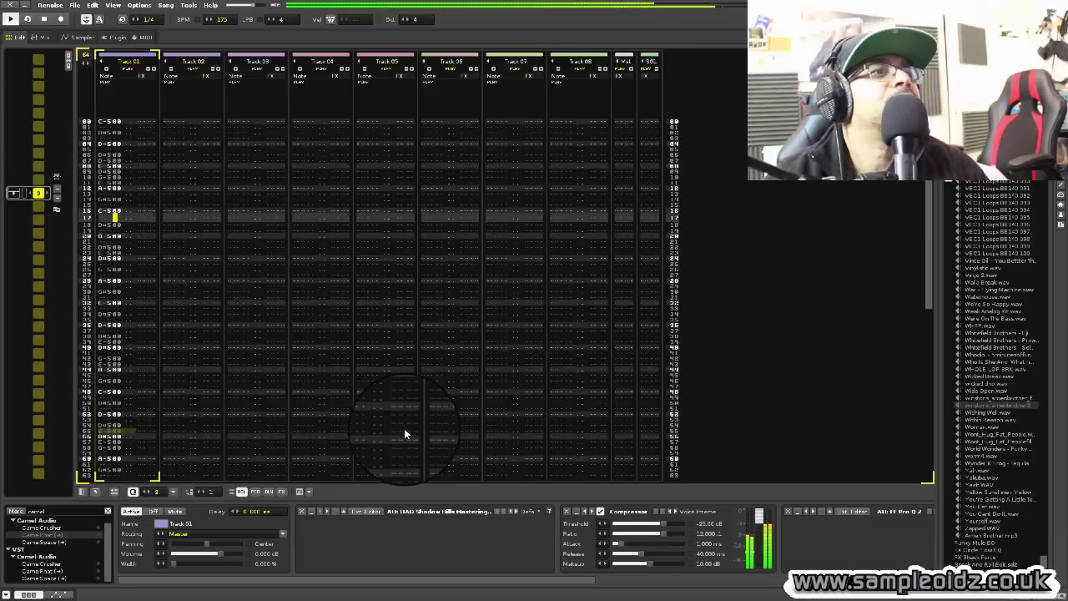
{"action": "key", "text": "space"}
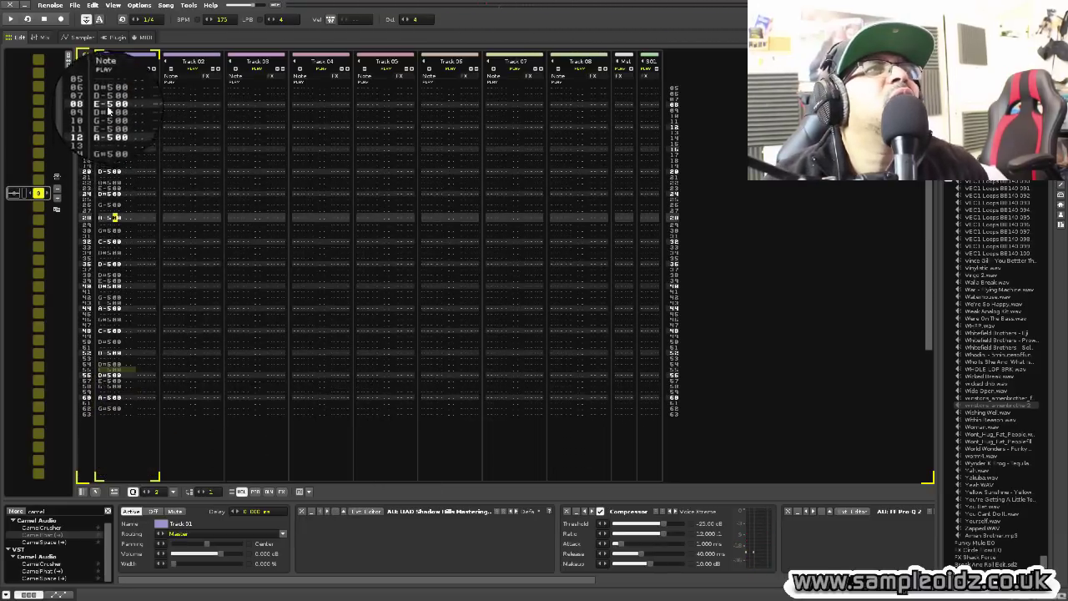
- Select lines 00 to 24 of Track 01 and render the selection to a sample
{"action": "scroll", "coordinate": [110, 133], "scroll_direction": "up", "scroll_amount": 4}
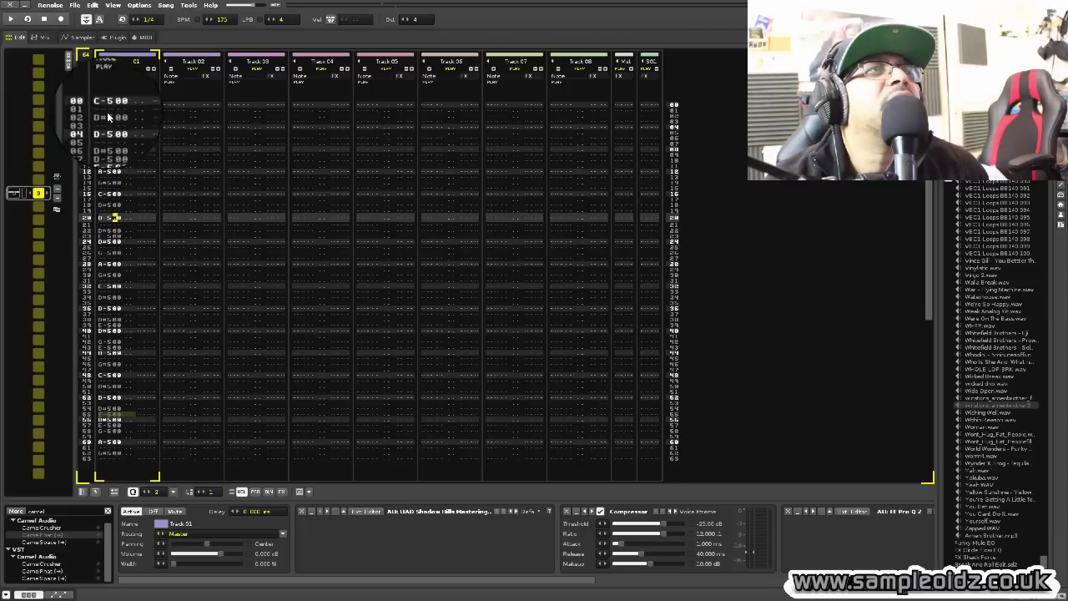
{"action": "left_click", "coordinate": [105, 217]}
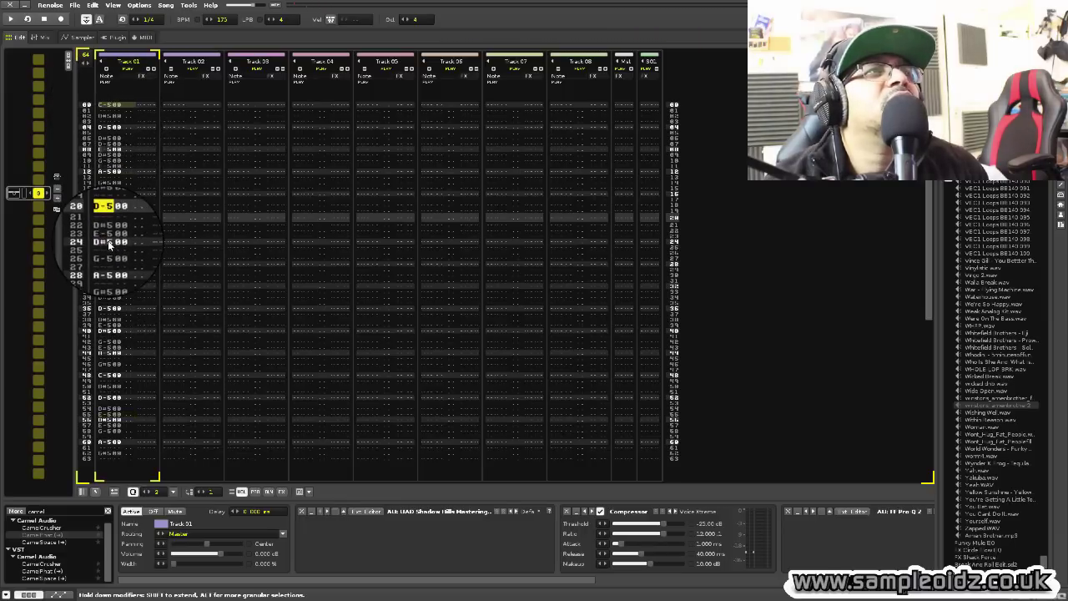
{"action": "left_click_drag", "start_coordinate": [107, 240], "coordinate": [107, 107]}
{"action": "right_click", "coordinate": [107, 107]}
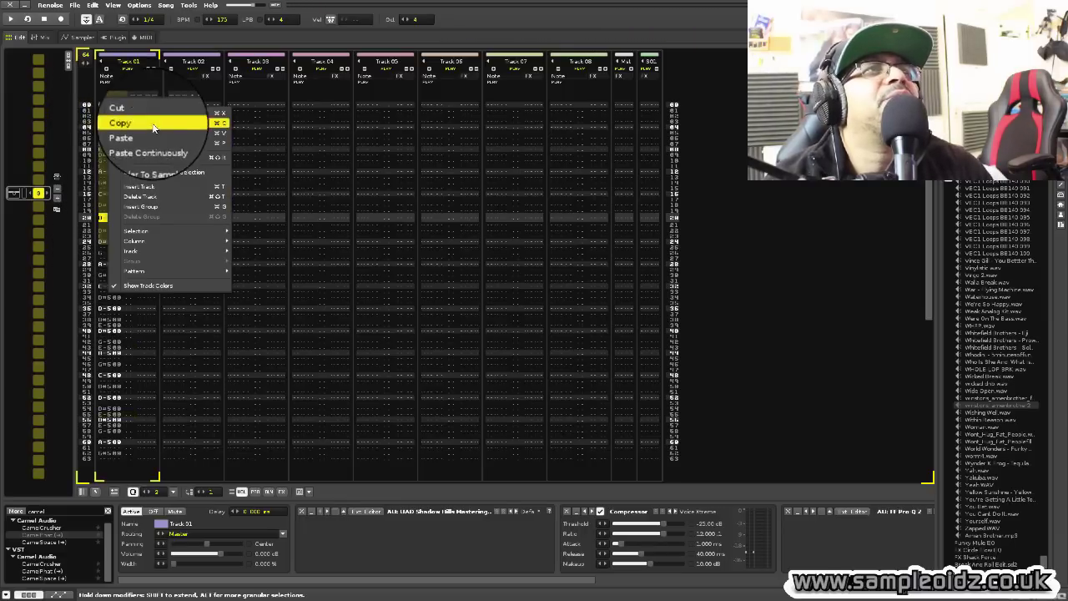
{"action": "left_click", "coordinate": [154, 160]}
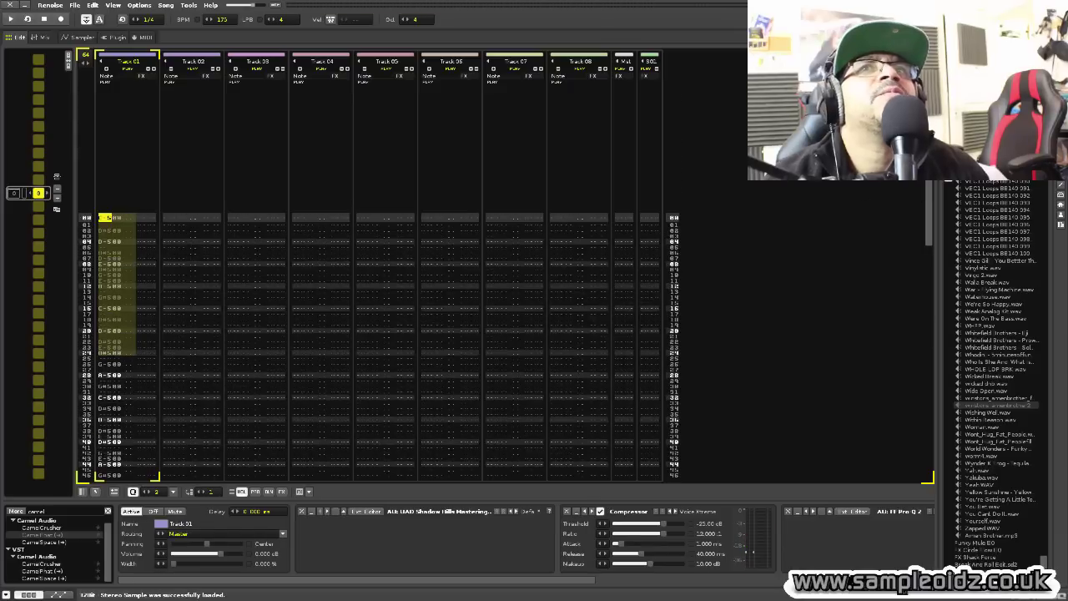
- Inspect the rendered sample's waveform in the sampler, then return to the first line of Track 01
{"action": "key", "text": "F3"}
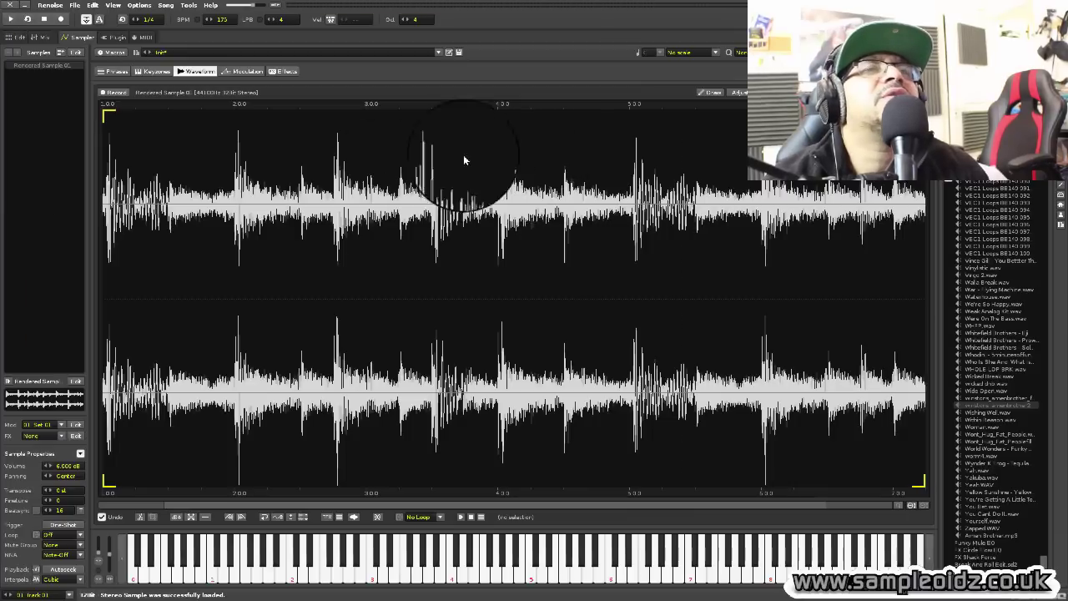
{"action": "key", "text": "F2"}
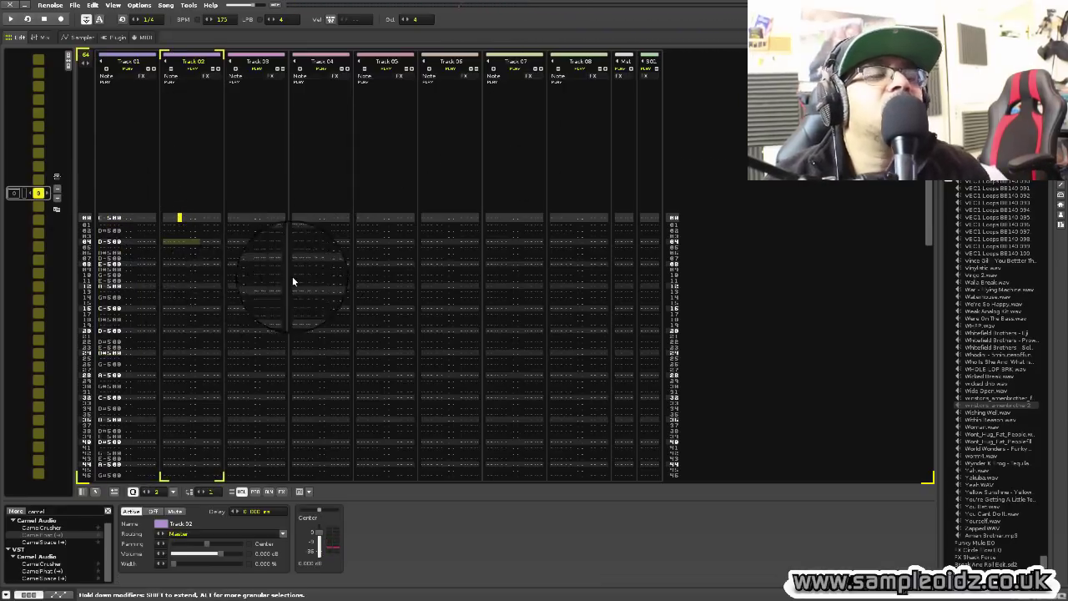
{"action": "left_click", "coordinate": [173, 221]}
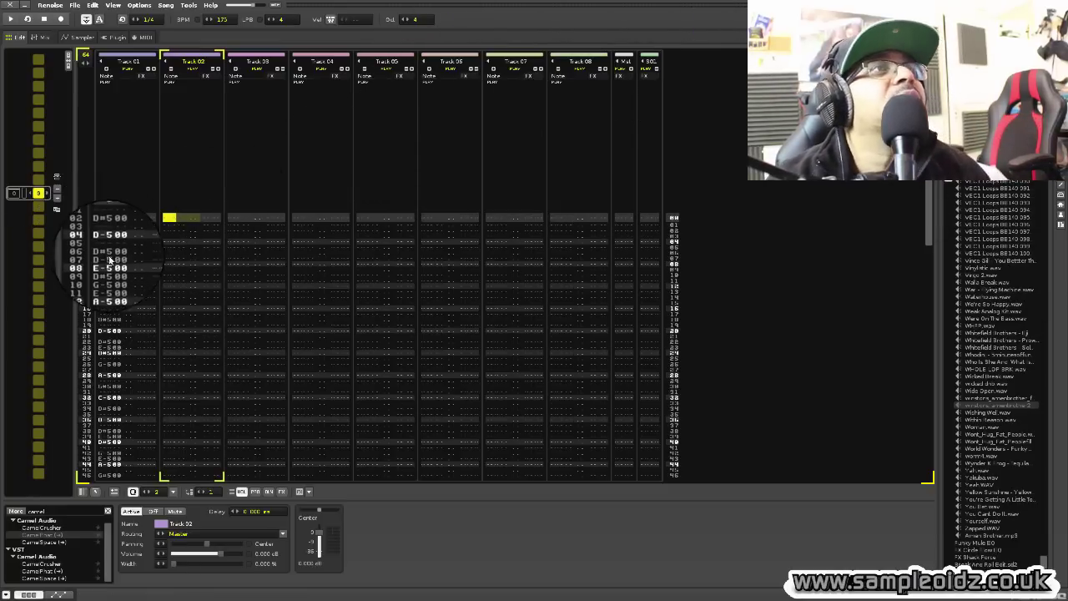
{"action": "left_click", "coordinate": [126, 239]}
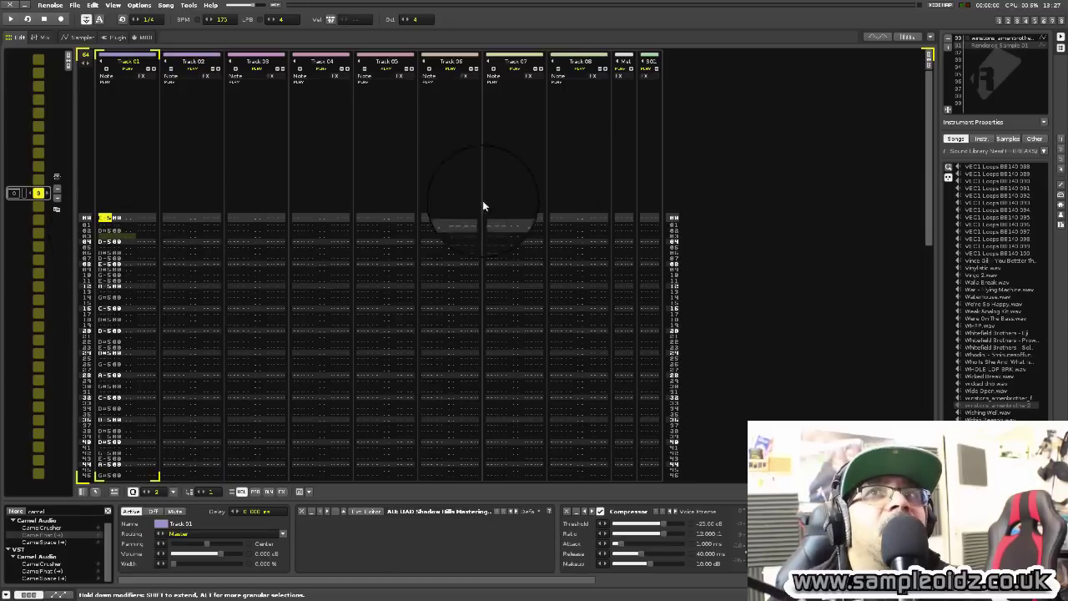
- Recall the saved view preset for the sampler, then the one for the pattern editor
{"action": "left_click", "coordinate": [1044, 22]}
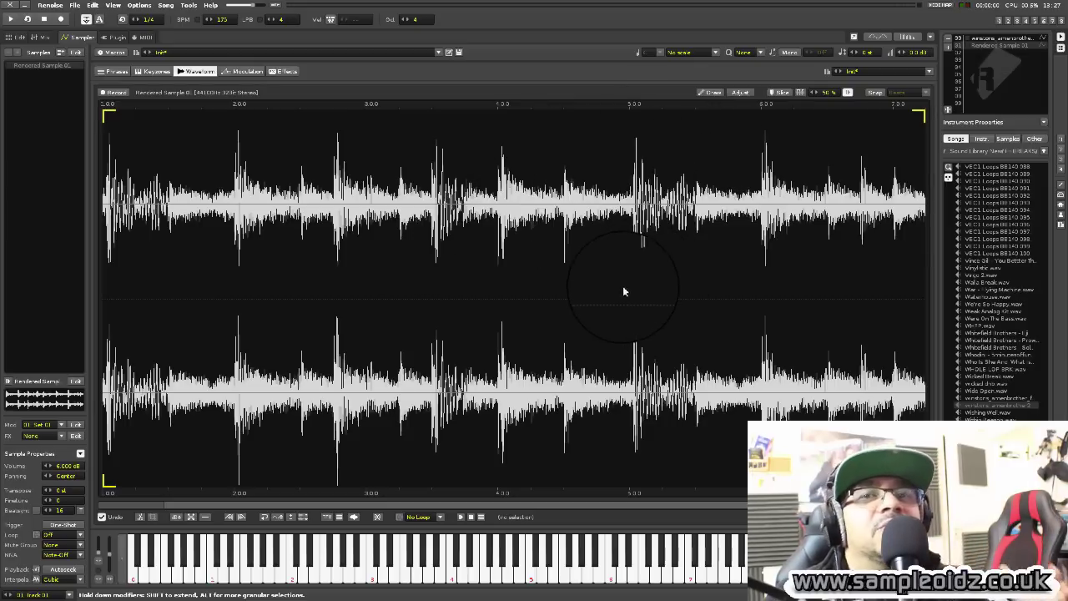
{"action": "left_click", "coordinate": [1001, 22]}
{"action": "scroll", "coordinate": [133, 220], "scroll_direction": "up", "scroll_amount": 1}
{"action": "scroll", "coordinate": [133, 220], "scroll_direction": "down", "scroll_amount": 1}
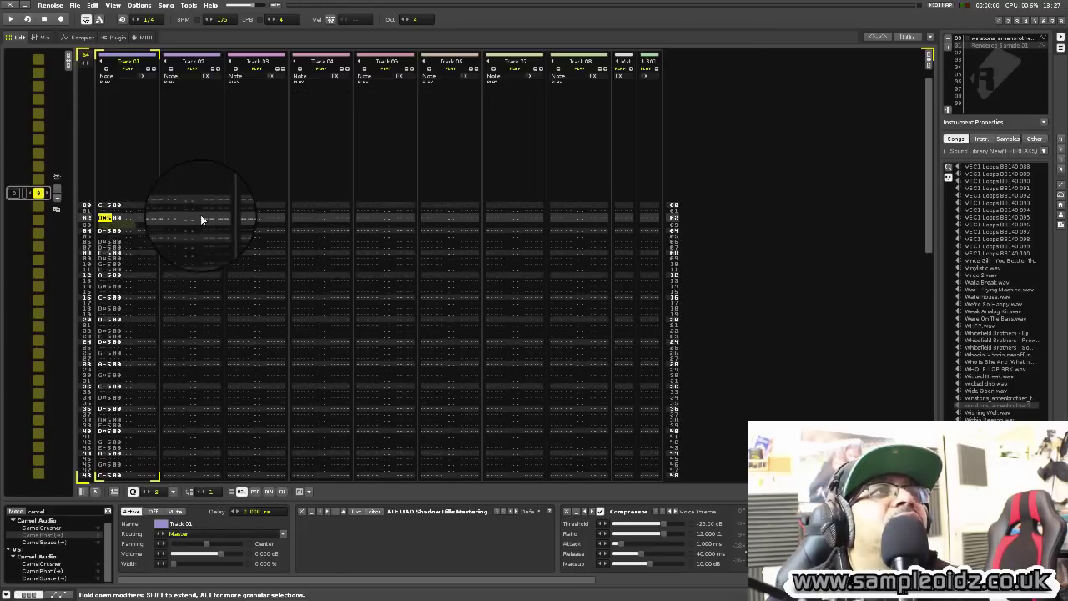
{"action": "scroll", "coordinate": [142, 246], "scroll_direction": "down", "scroll_amount": 3}
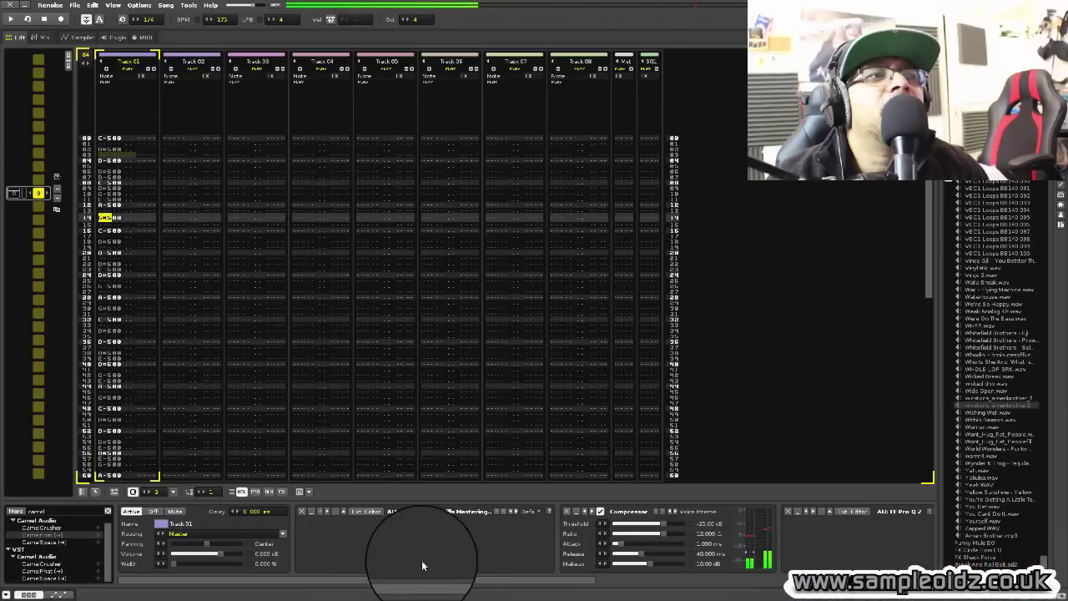
- Open the FabFilter Pro-Q 2 editor on Track 01 and examine its low, mid and high bands
{"action": "left_click_drag", "start_coordinate": [453, 579], "coordinate": [600, 533]}
{"action": "left_click", "coordinate": [561, 513]}
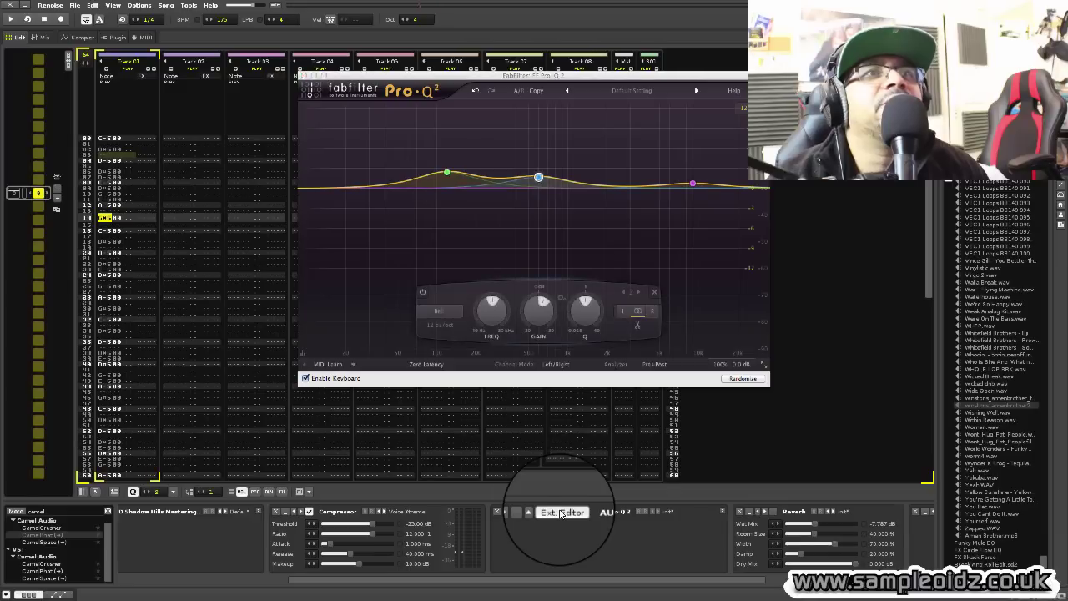
{"action": "double_click", "coordinate": [445, 175]}
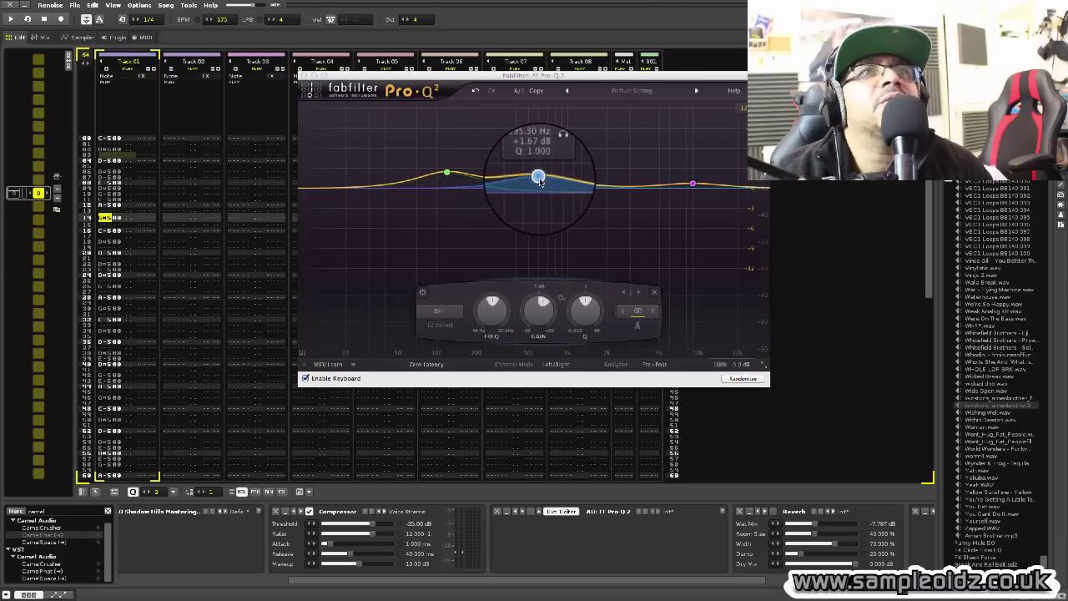
{"action": "left_click", "coordinate": [693, 184]}
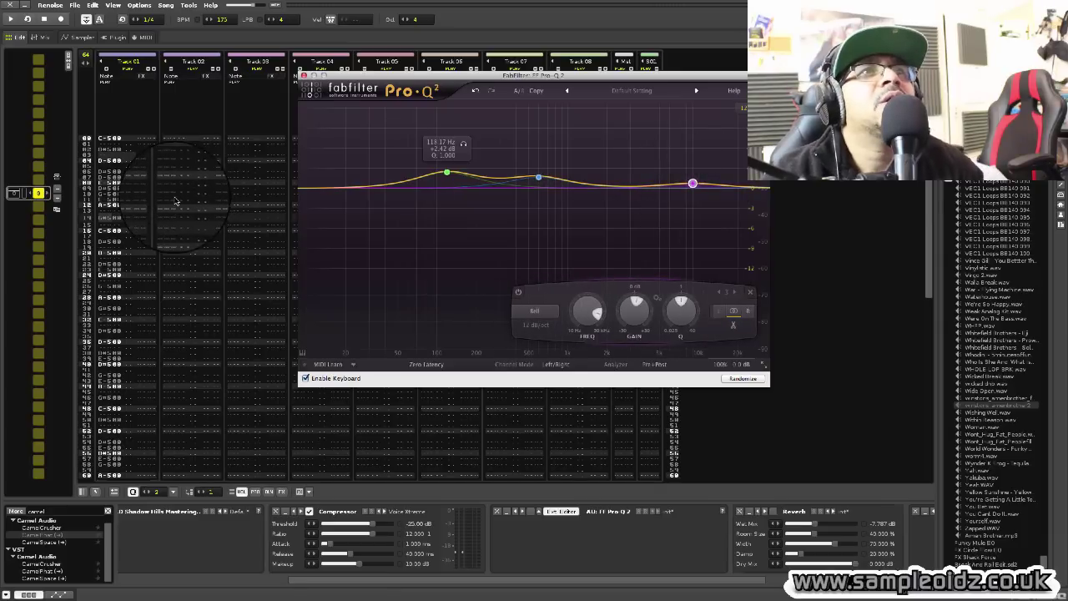
{"action": "left_click", "coordinate": [107, 274]}
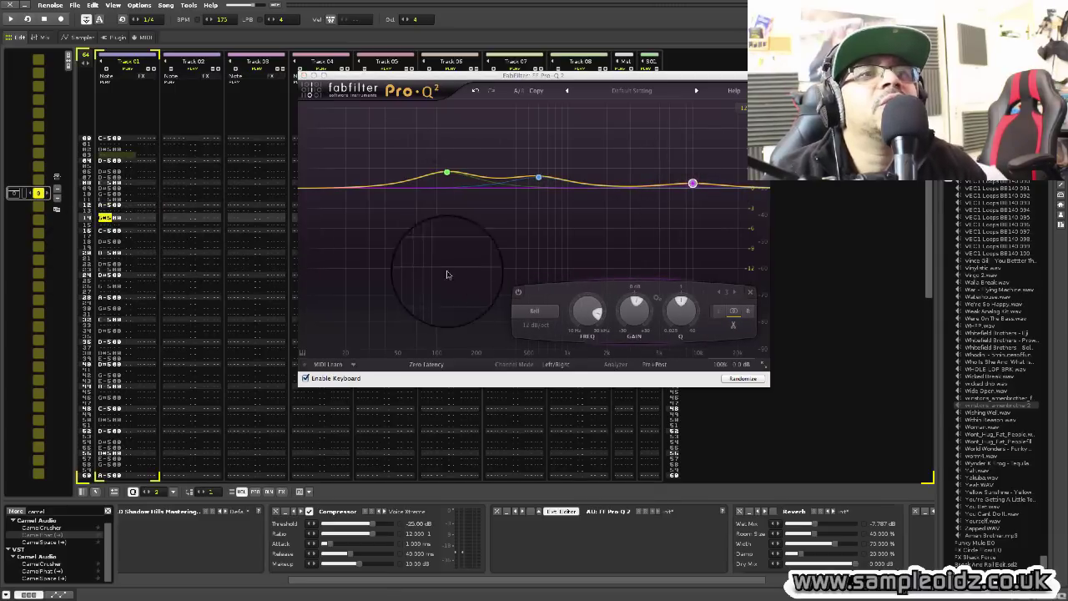
- Play the pattern and enable the FabFilter Pro-Q 2 effect on Track 01
{"action": "key", "text": "space"}
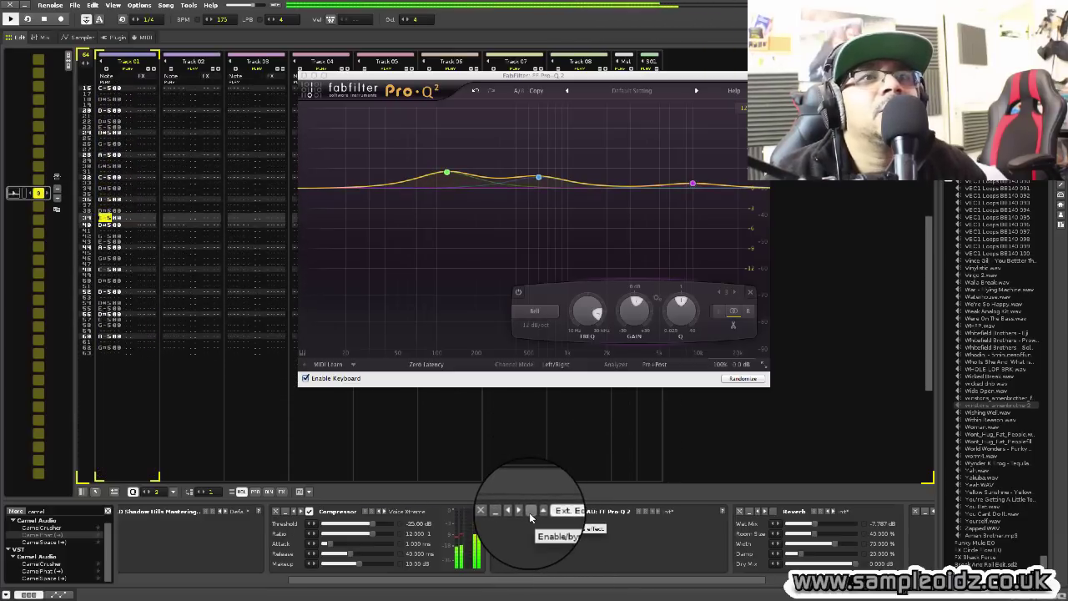
{"action": "left_click", "coordinate": [531, 513]}
{"action": "key", "text": "space"}
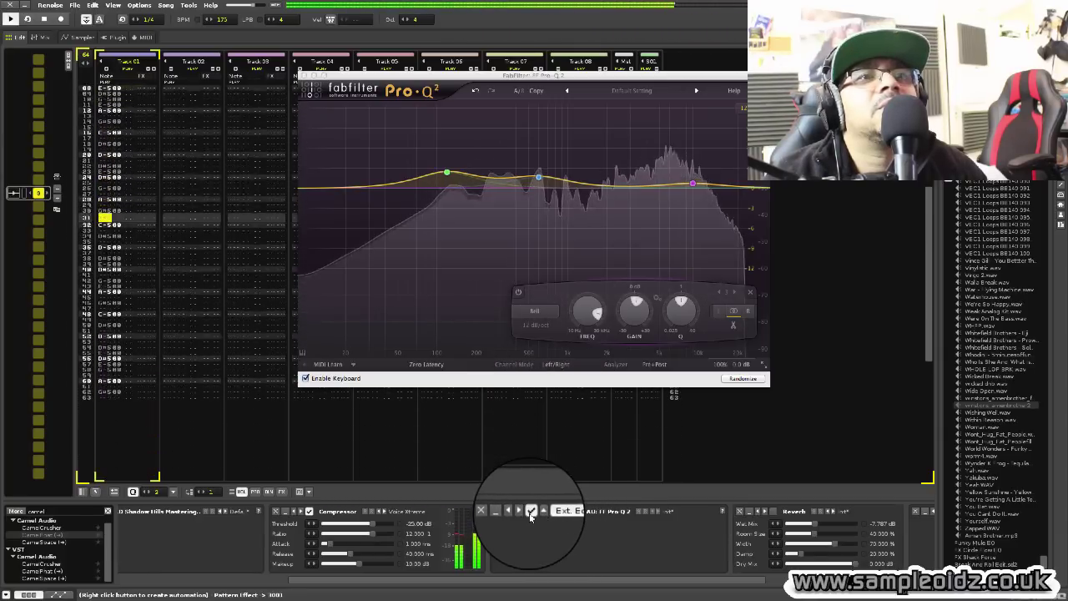
- Boost the Pro-Q 2 high band to about +1.92 dB and shift it slightly lower in frequency while auditioning the break
{"action": "mouse_move", "coordinate": [693, 182]}
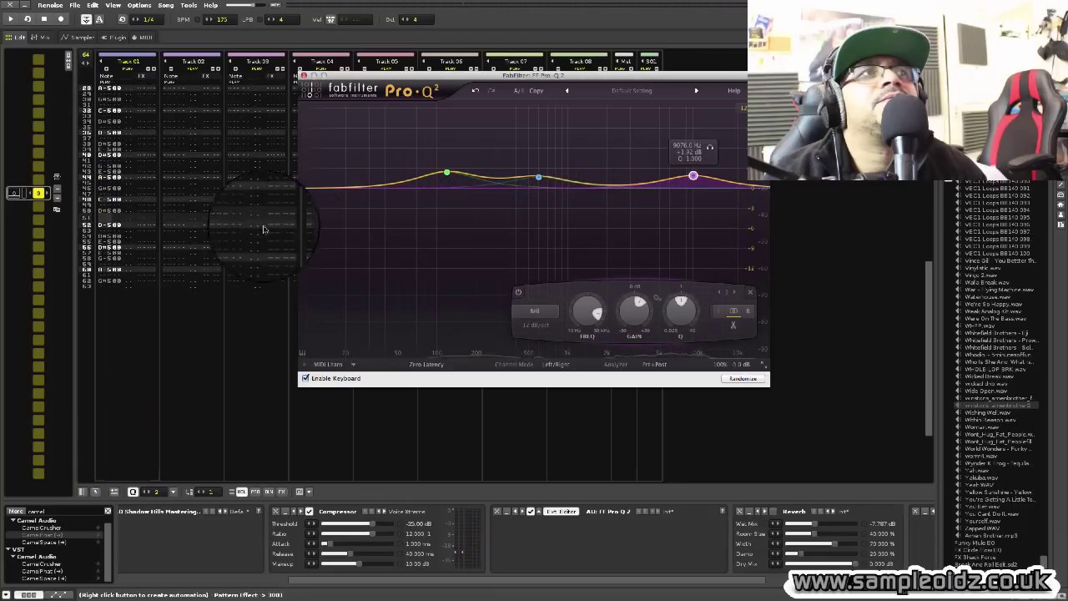
{"action": "key", "text": "space"}
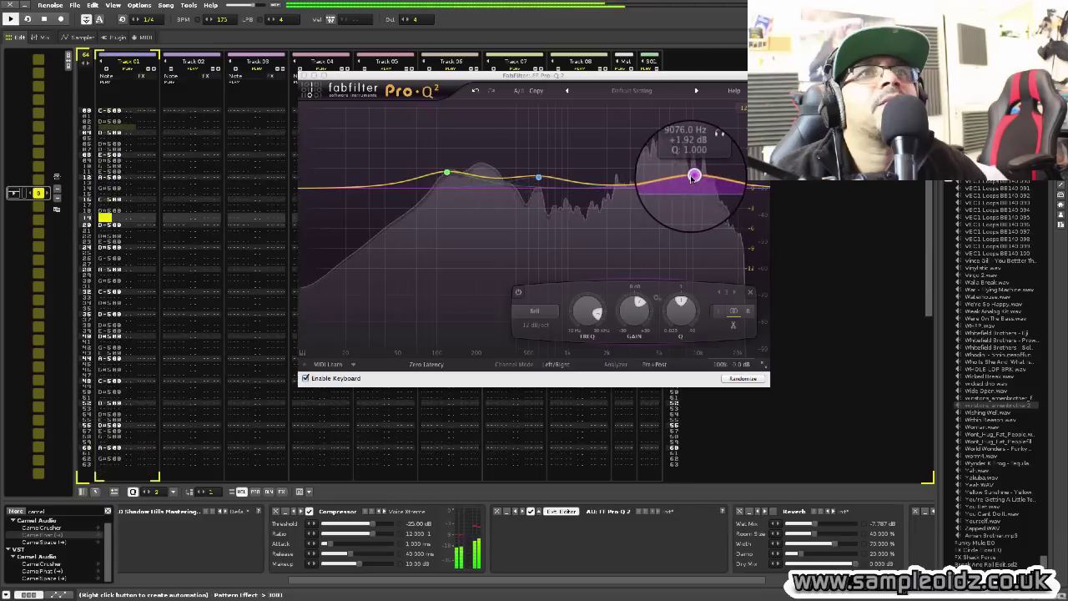
{"action": "left_click_drag", "start_coordinate": [693, 178], "coordinate": [680, 175]}
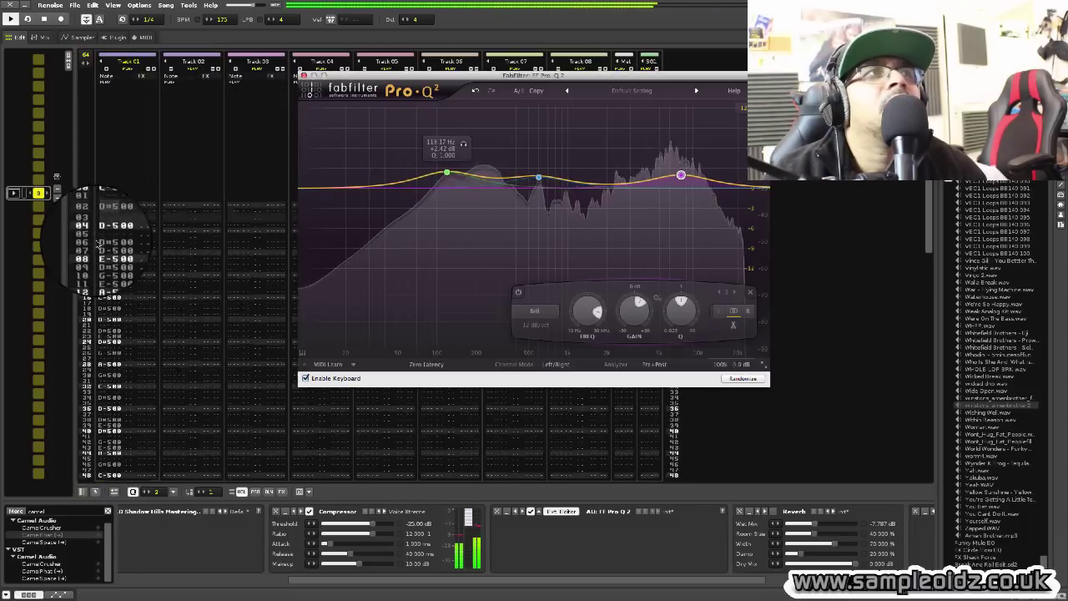
{"action": "left_click", "coordinate": [99, 242]}
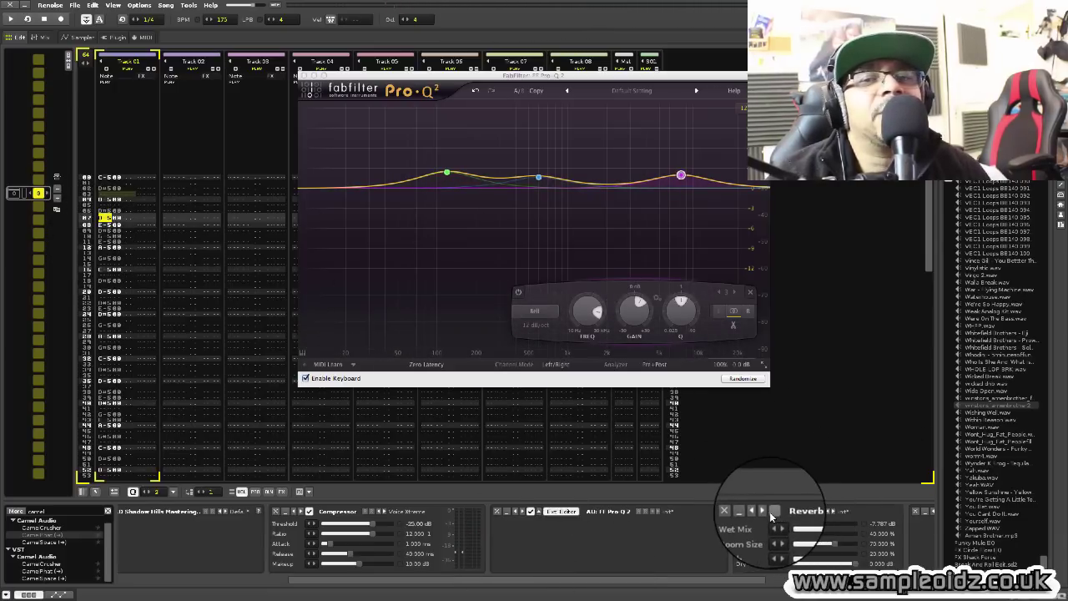
- Enable the Reverb on Track 01, look through its presets without choosing one, and audition the break through it
{"action": "key", "text": "space"}
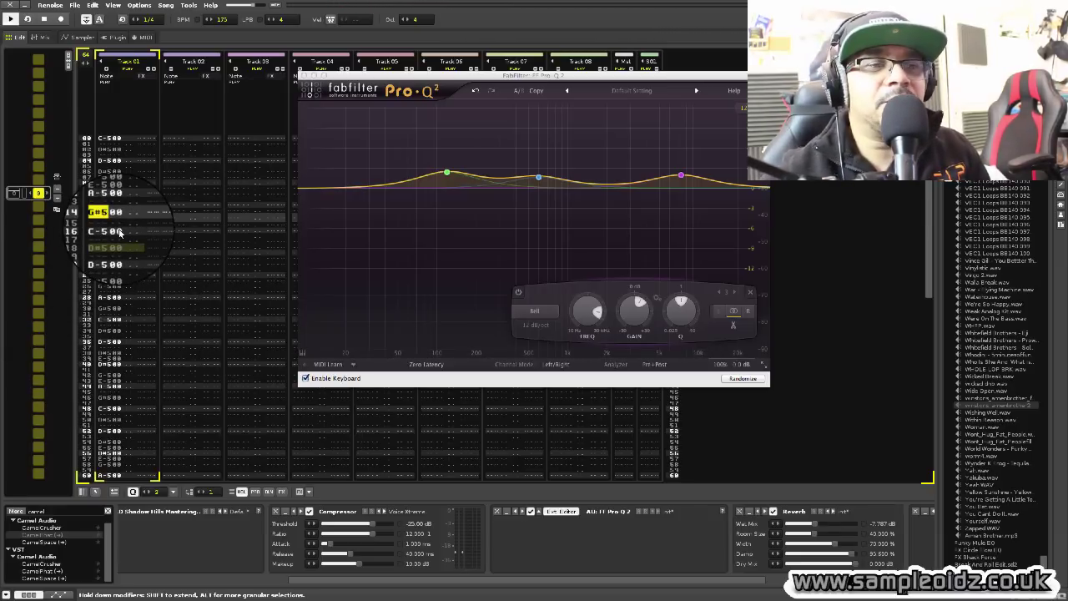
{"action": "key", "text": "space"}
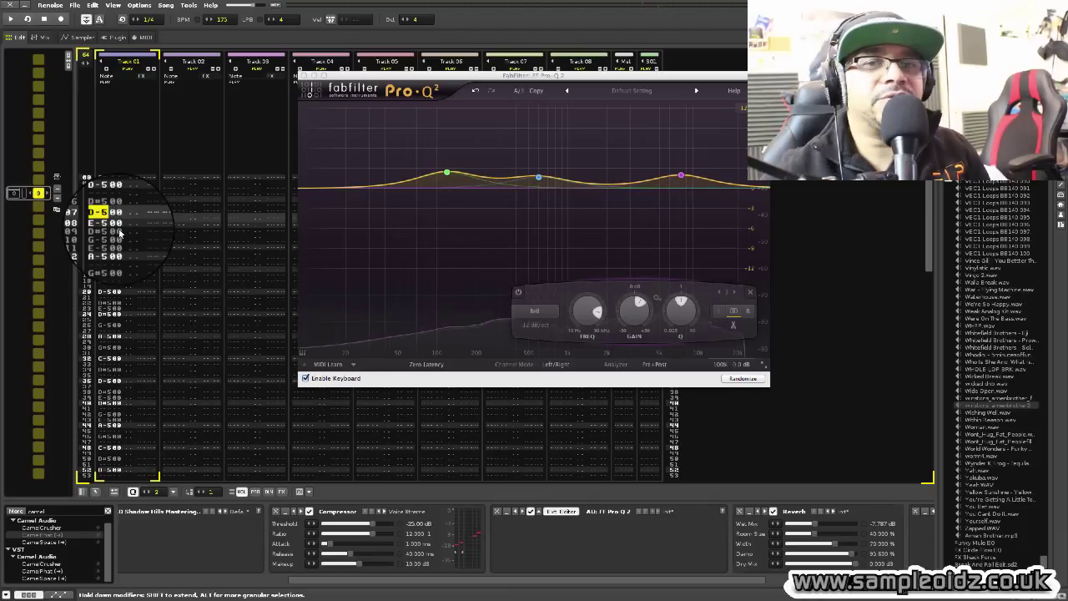
{"action": "key", "text": "space"}
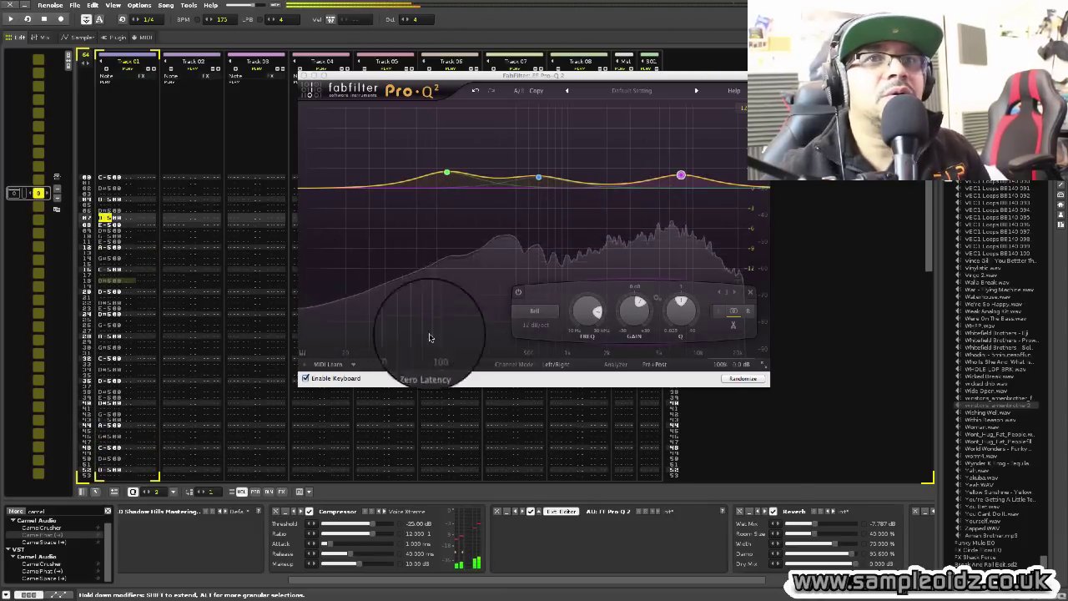
{"action": "key", "text": "space"}
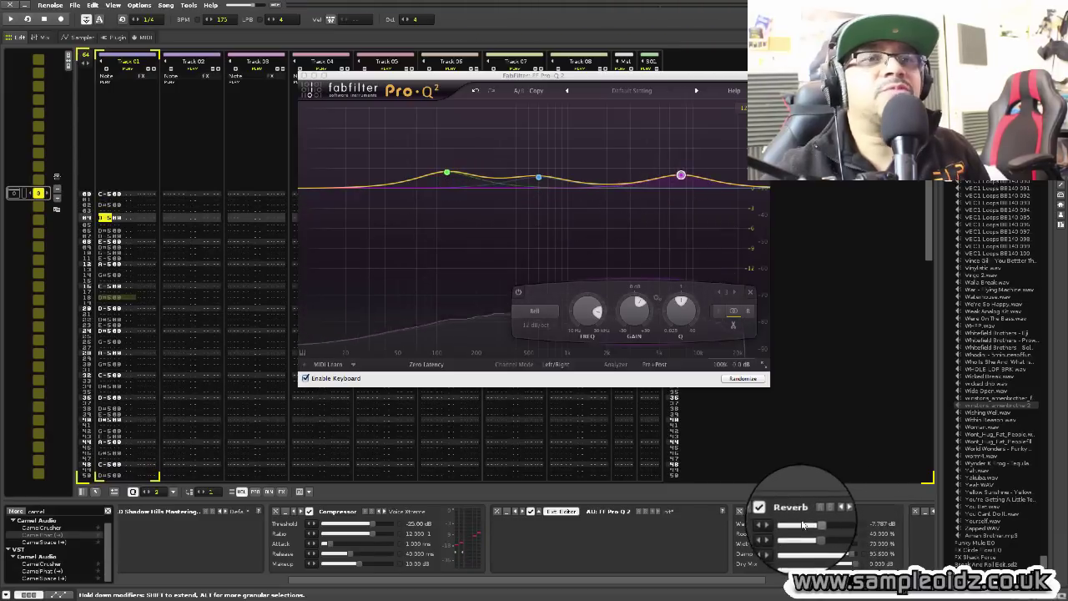
{"action": "left_click", "coordinate": [843, 513]}
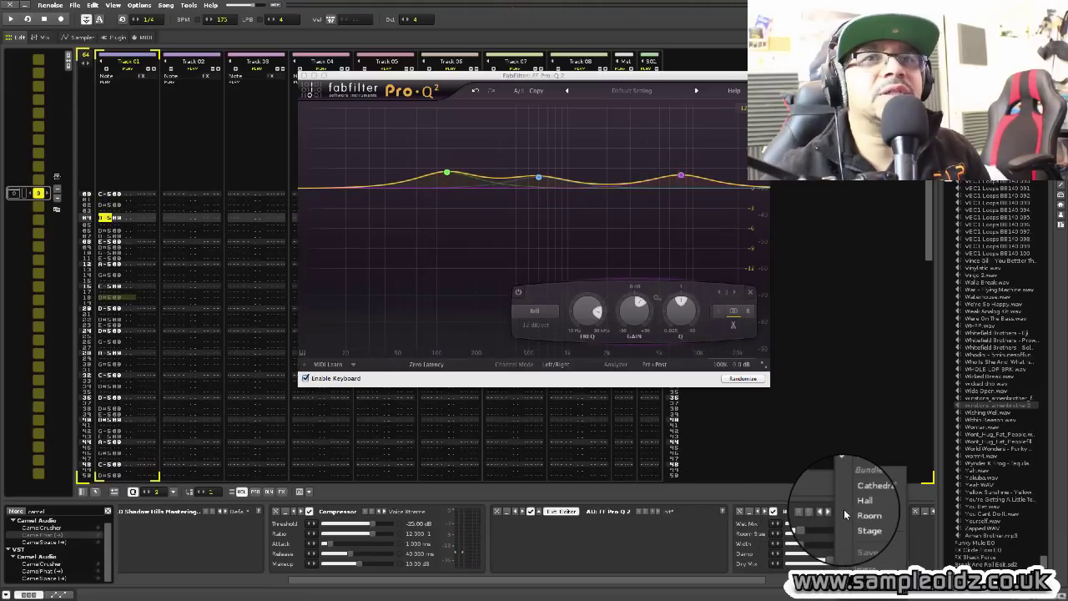
{"action": "left_click", "coordinate": [303, 450]}
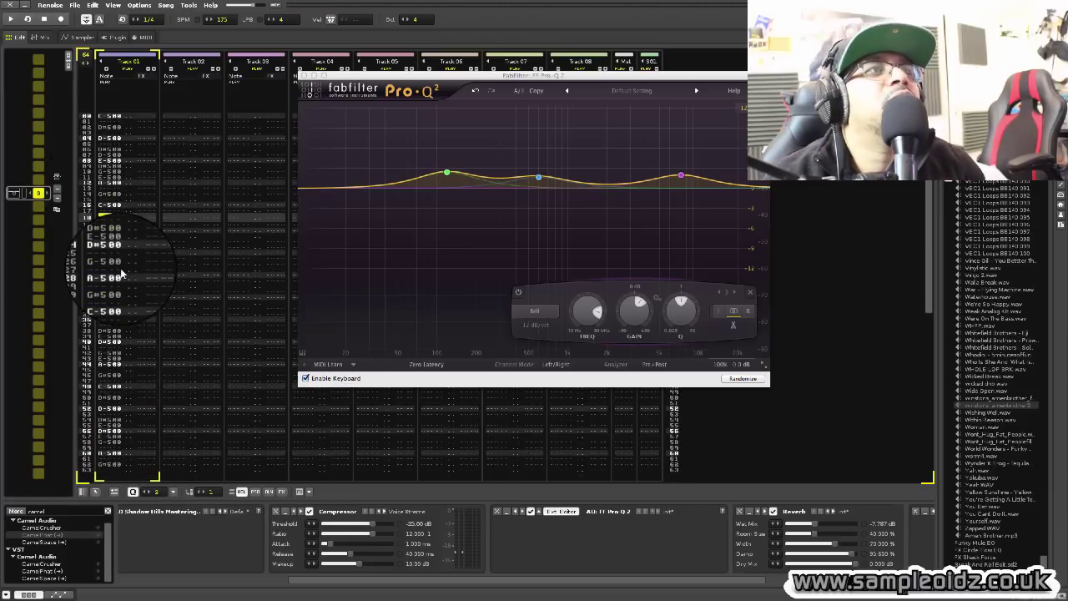
{"action": "key", "text": "space"}
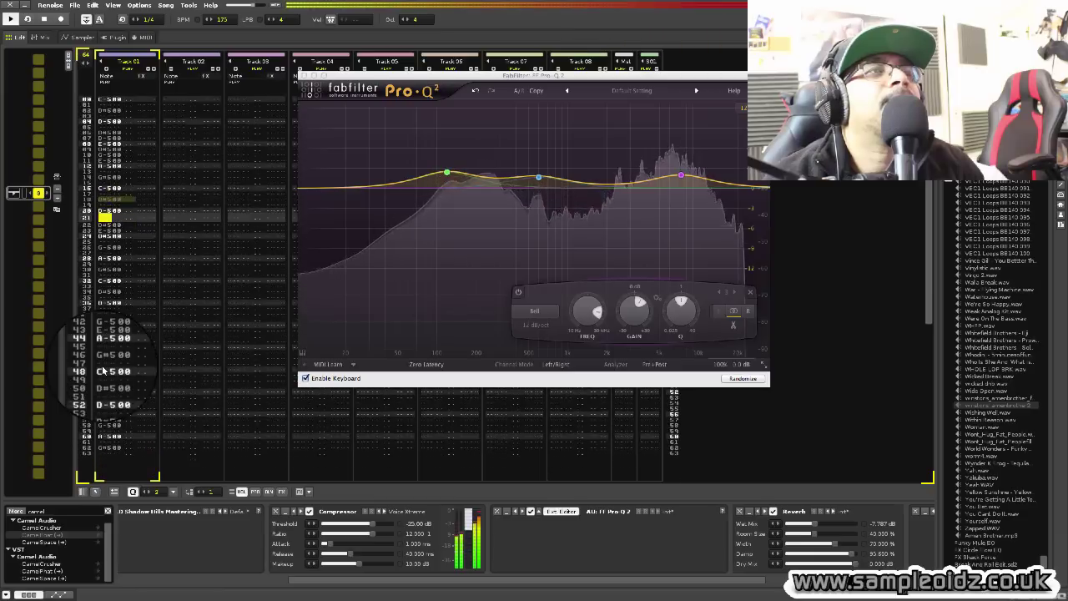
{"action": "key", "text": "space"}
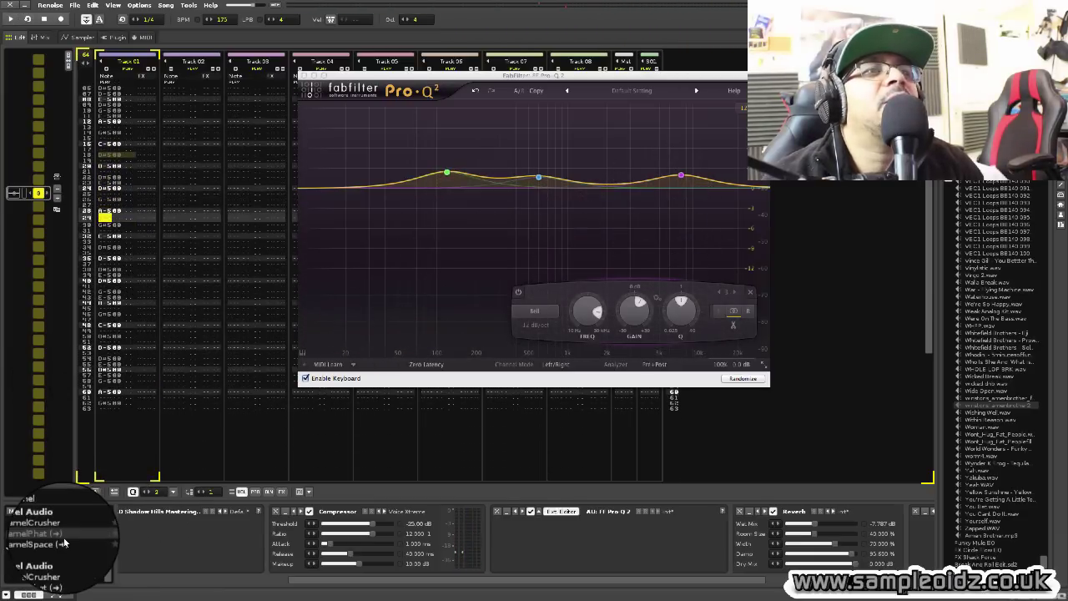
- Play the break with CamelPhat (2) enabled, then select lines 00 to 20 of Track 01 and render the selection to a sample
{"action": "scroll", "coordinate": [678, 525], "scroll_direction": "right", "scroll_amount": 10}
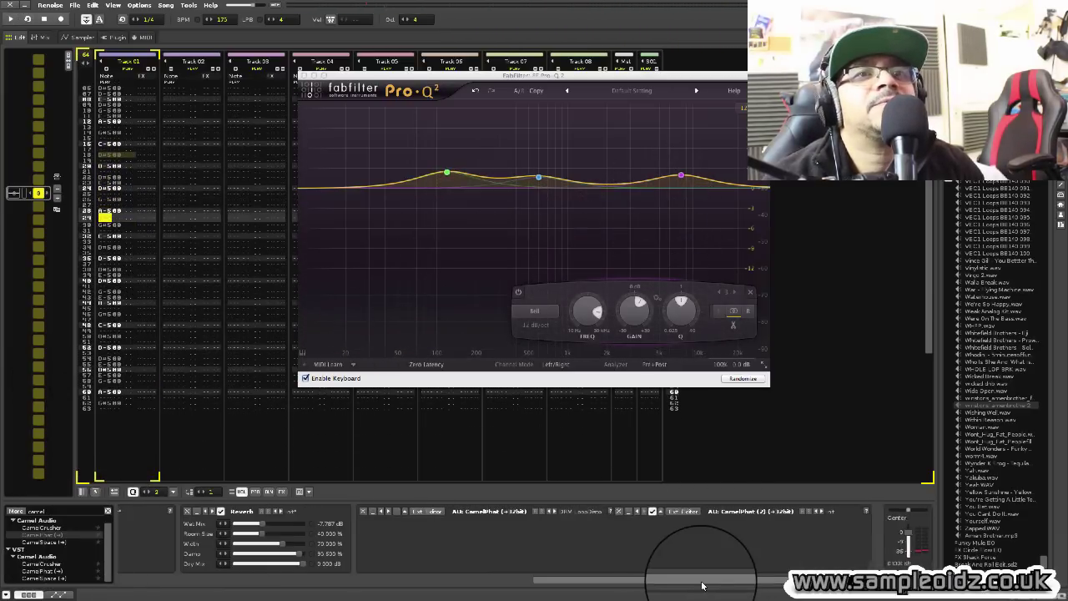
{"action": "key", "text": "space"}
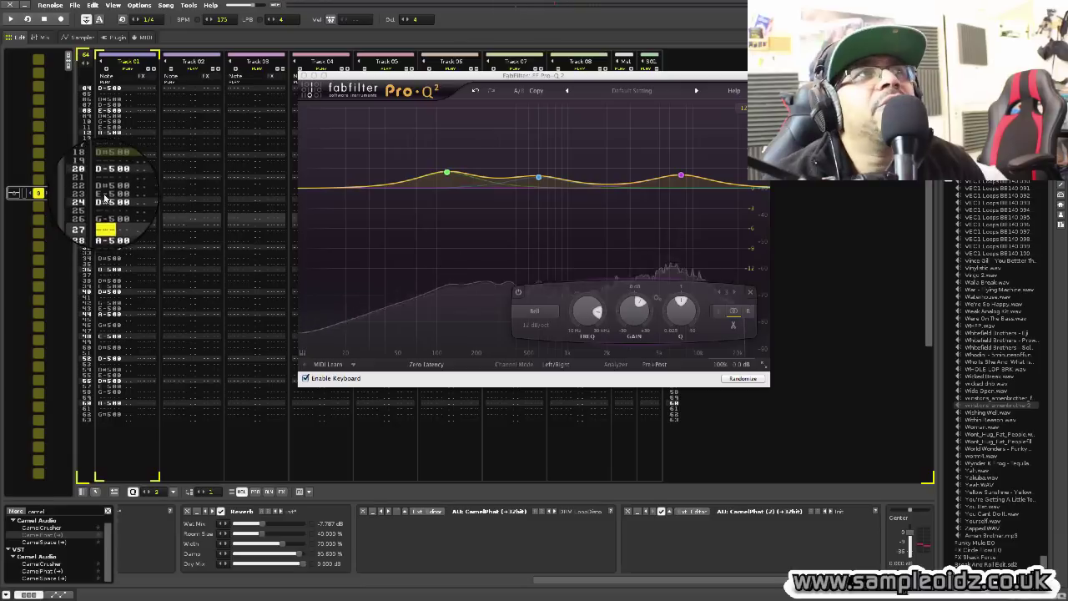
{"action": "left_click_drag", "start_coordinate": [104, 223], "coordinate": [102, 138]}
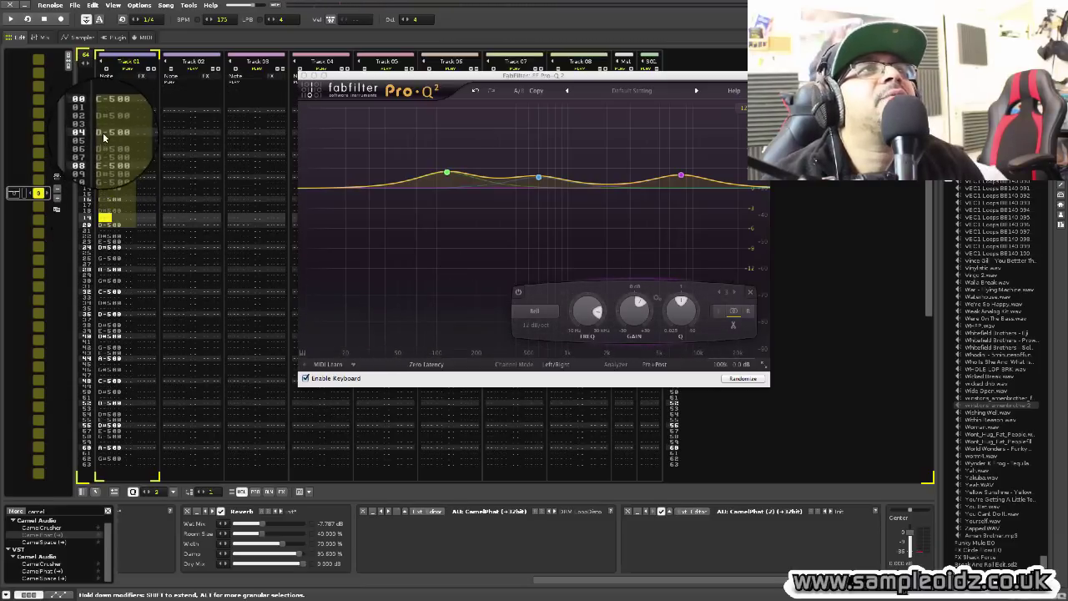
{"action": "right_click", "coordinate": [103, 129]}
{"action": "left_click", "coordinate": [143, 167]}
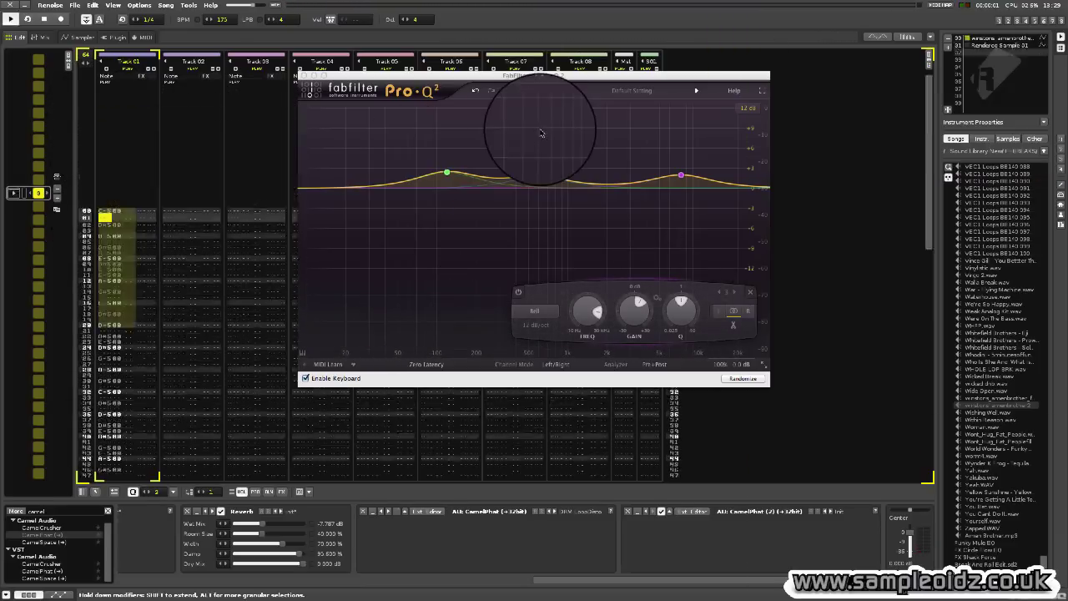
- Return to line 00 of Track 01, disable CamelPhat (2) and play the pattern
{"action": "left_click", "coordinate": [244, 224]}
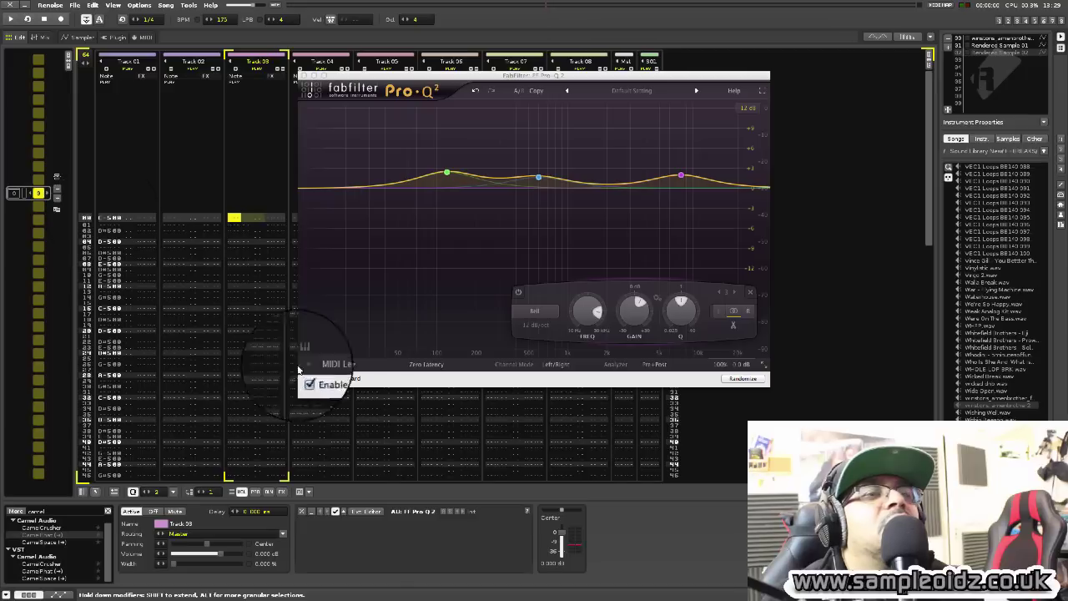
{"action": "left_click", "coordinate": [113, 217]}
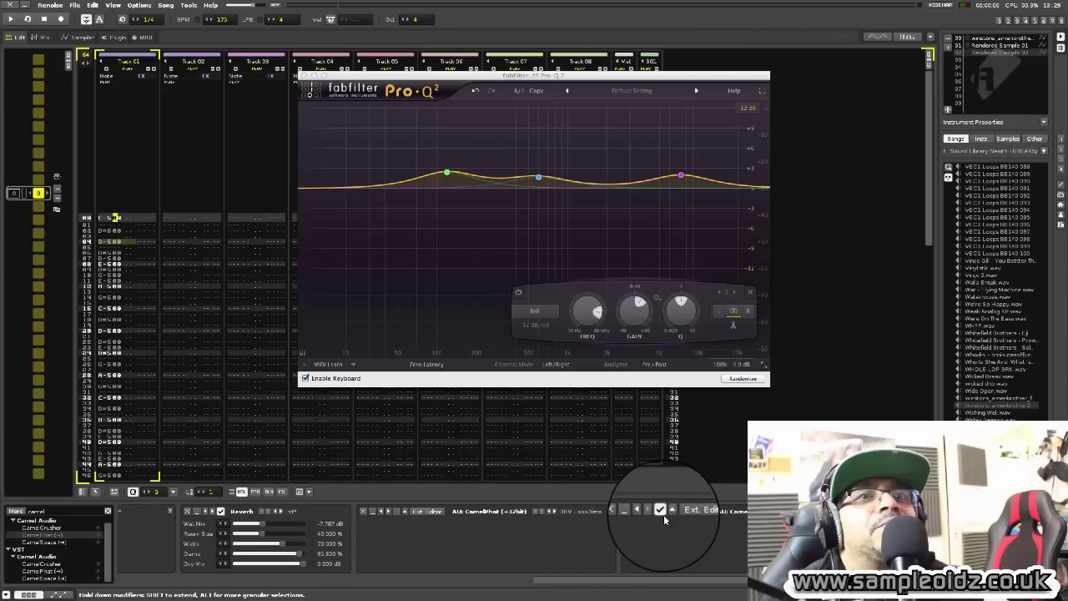
{"action": "key", "text": "space"}
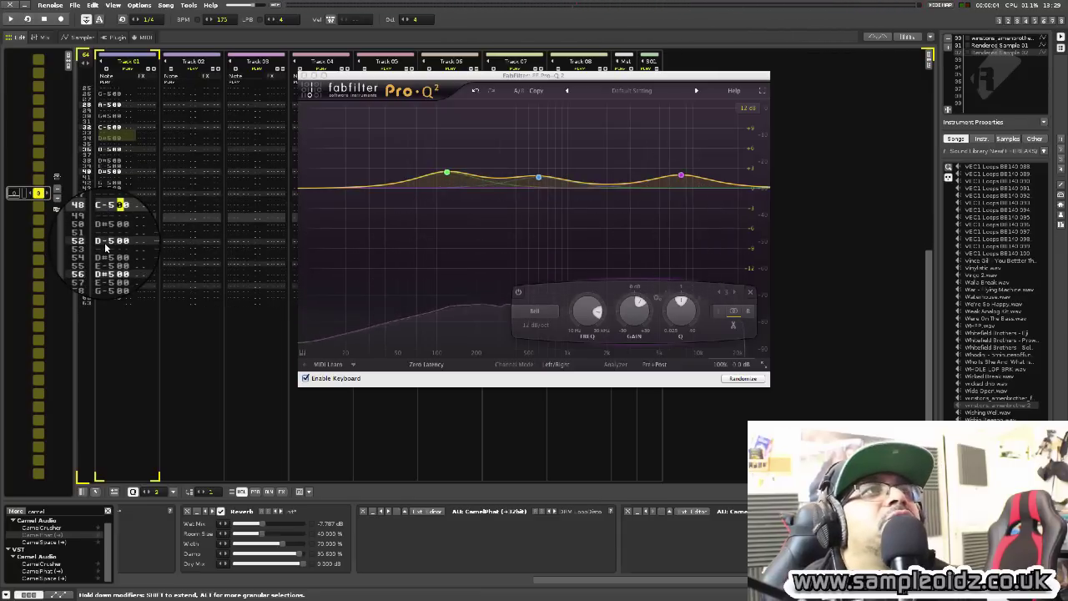
- Enter note C-4 with instrument 02 at line 50 of Track 02, and replace Track 01's notes from line 50 onward with a note-off
{"action": "key", "text": "Tab"}
{"action": "key", "text": "Escape"}
{"action": "key", "text": "shift+Tab"}
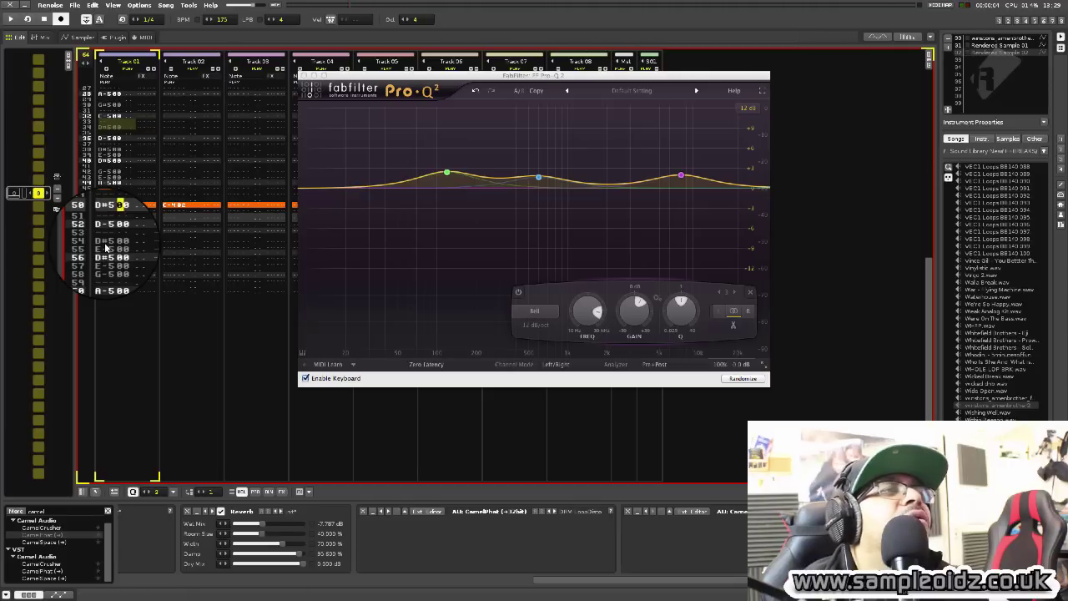
{"action": "key", "text": "Tab"}
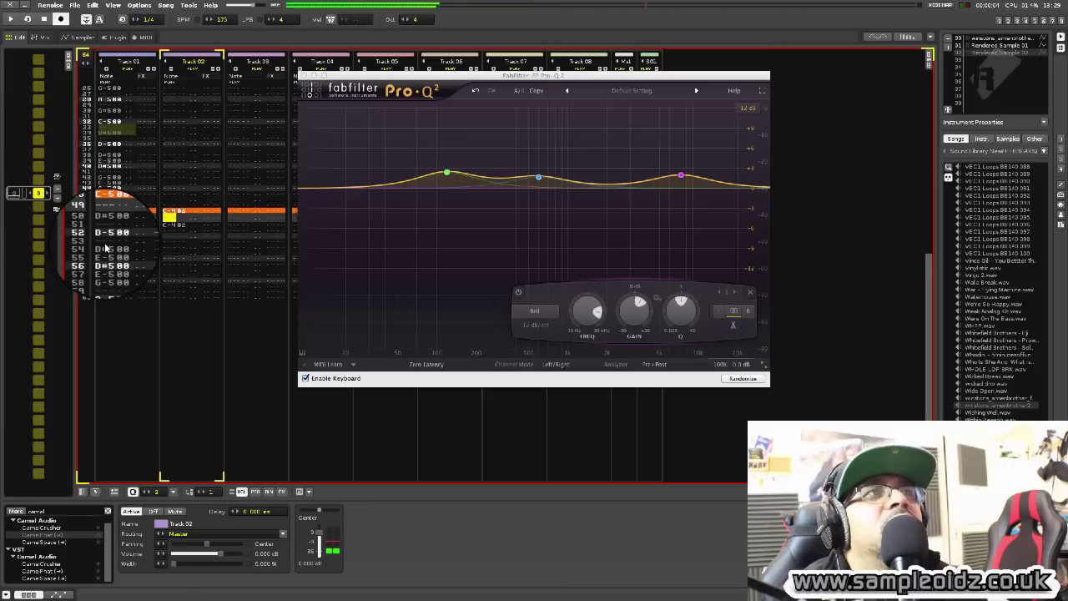
{"action": "key", "text": "shift+Tab"}
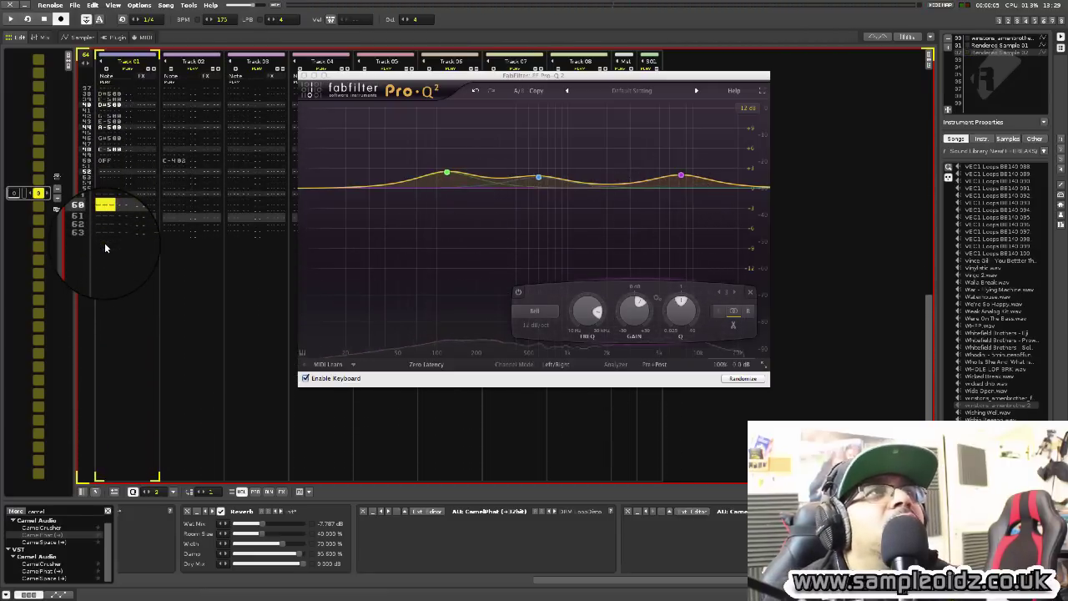
- Move Track 02's C-4 note and Track 01's note-off up to line 48, and play the pattern from the start
{"action": "scroll", "coordinate": [154, 244], "scroll_direction": "up", "scroll_amount": 5}
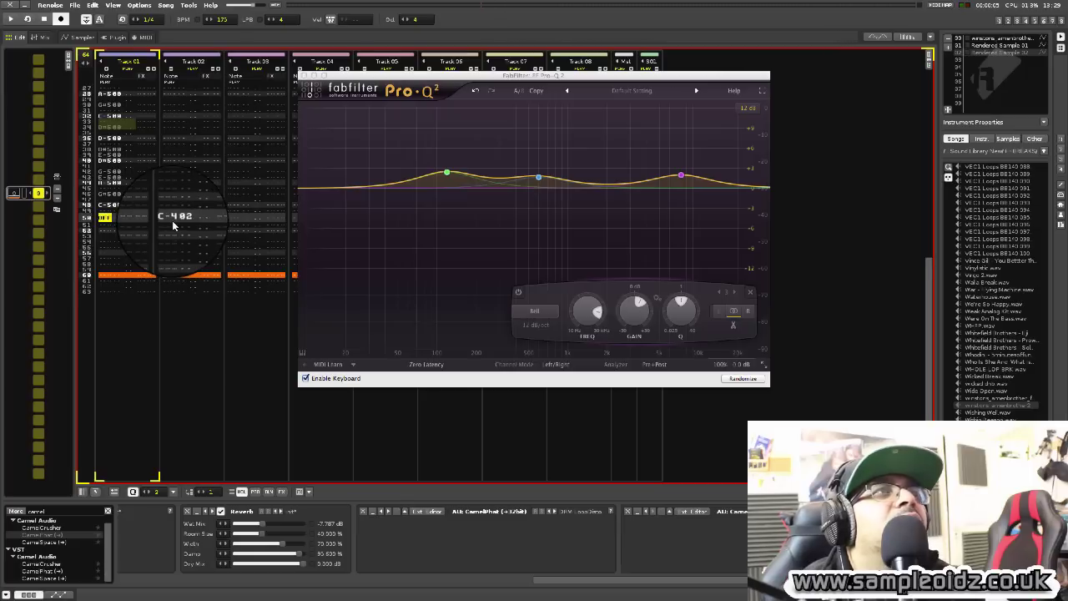
{"action": "left_click", "coordinate": [172, 220]}
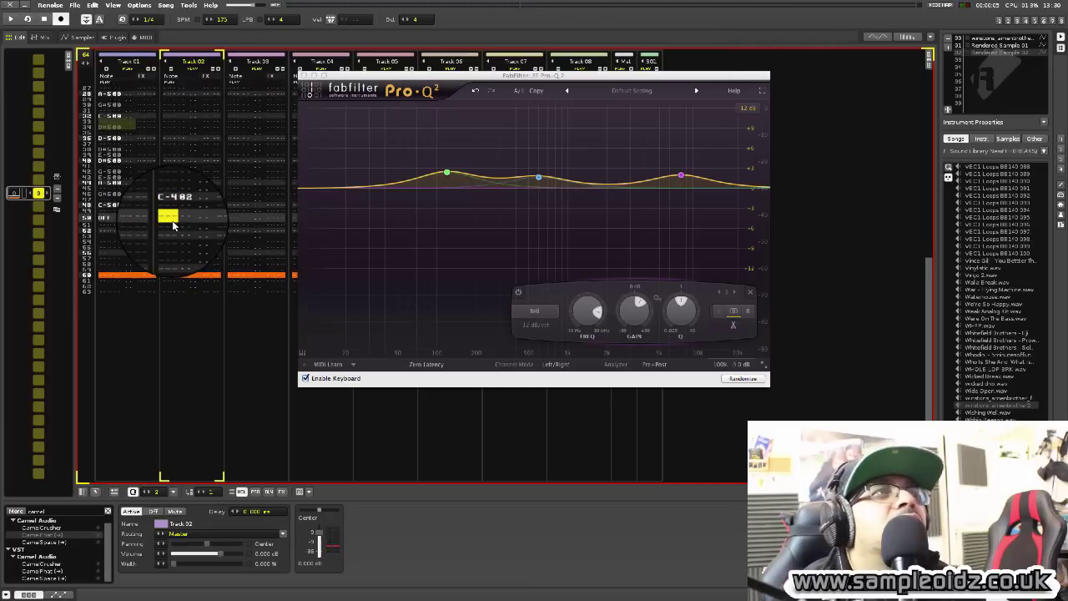
{"action": "key", "text": "Left"}
{"action": "key", "text": "Left"}
{"action": "key", "text": "Left"}
{"action": "key", "text": "space"}
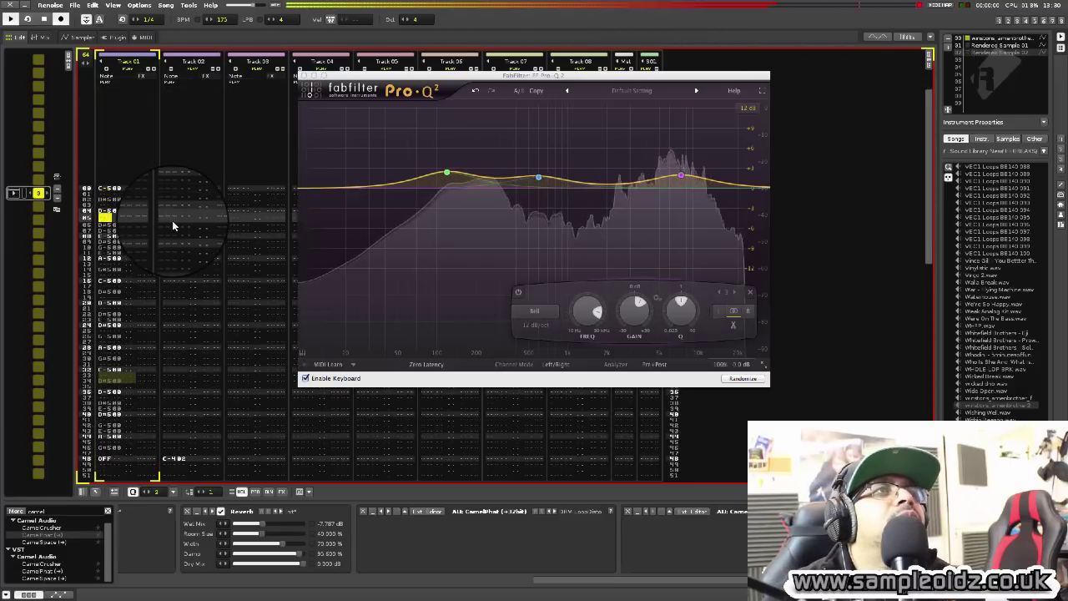
{"action": "key", "text": "space"}
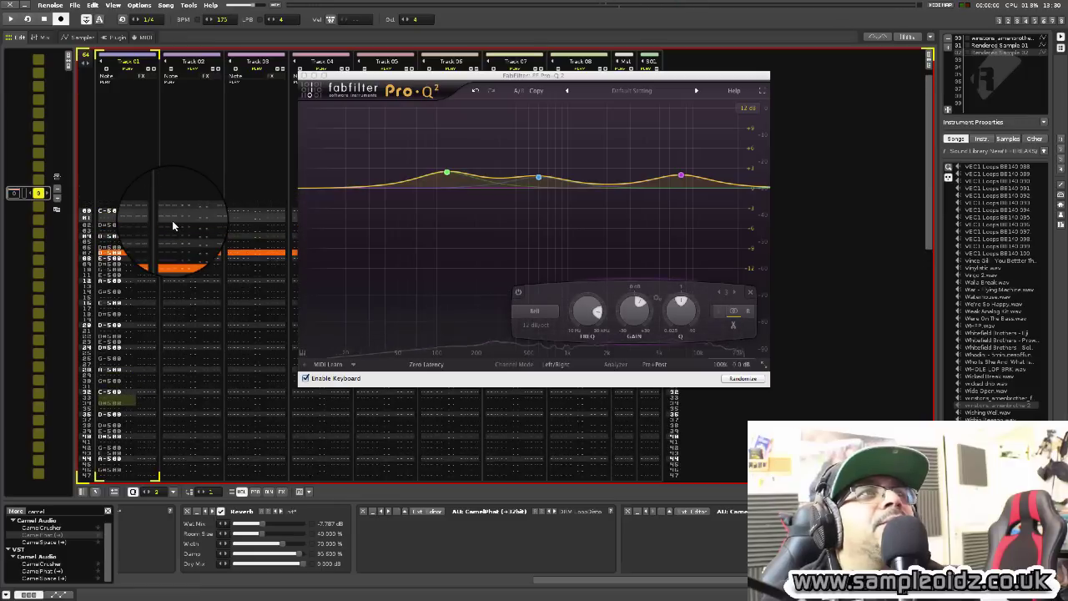
- Insert a note-off at line 00 of Track 02 and audition the pattern
{"action": "left_click", "coordinate": [172, 221]}
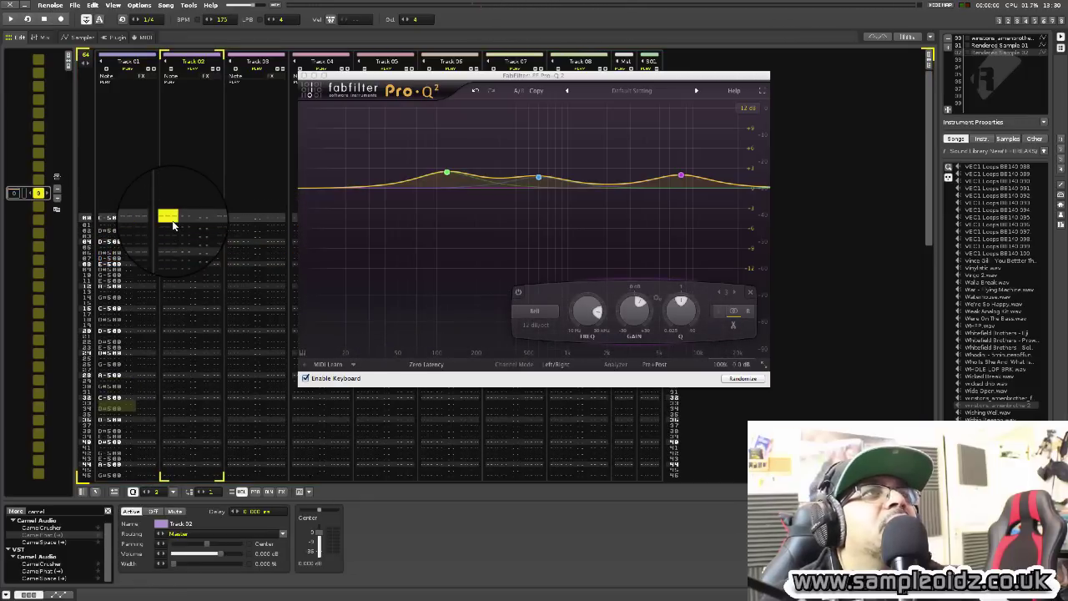
{"action": "key", "text": "Caps_Lock"}
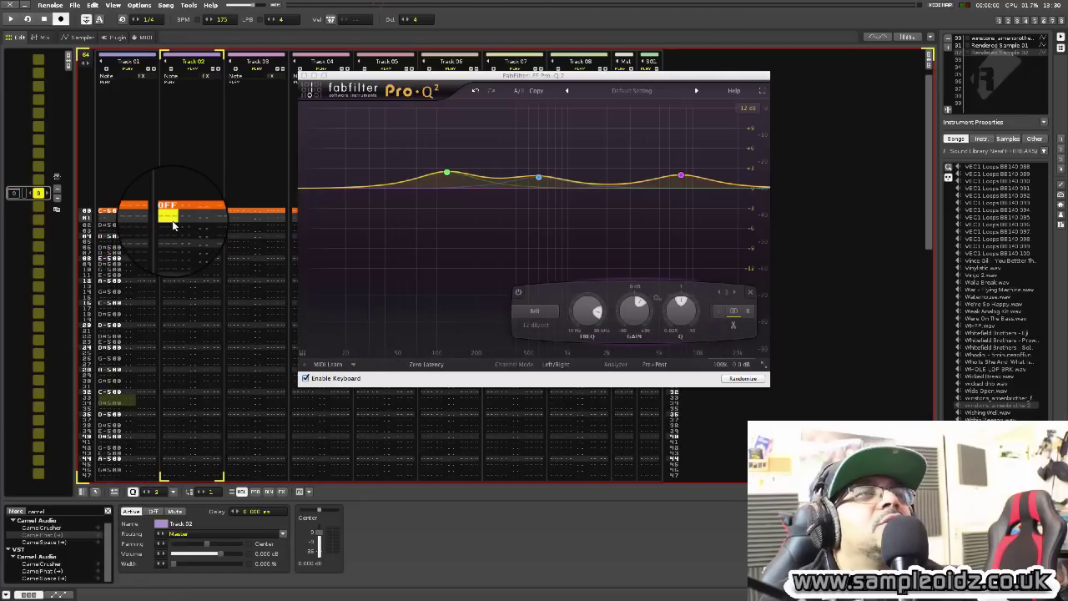
{"action": "key", "text": "space"}
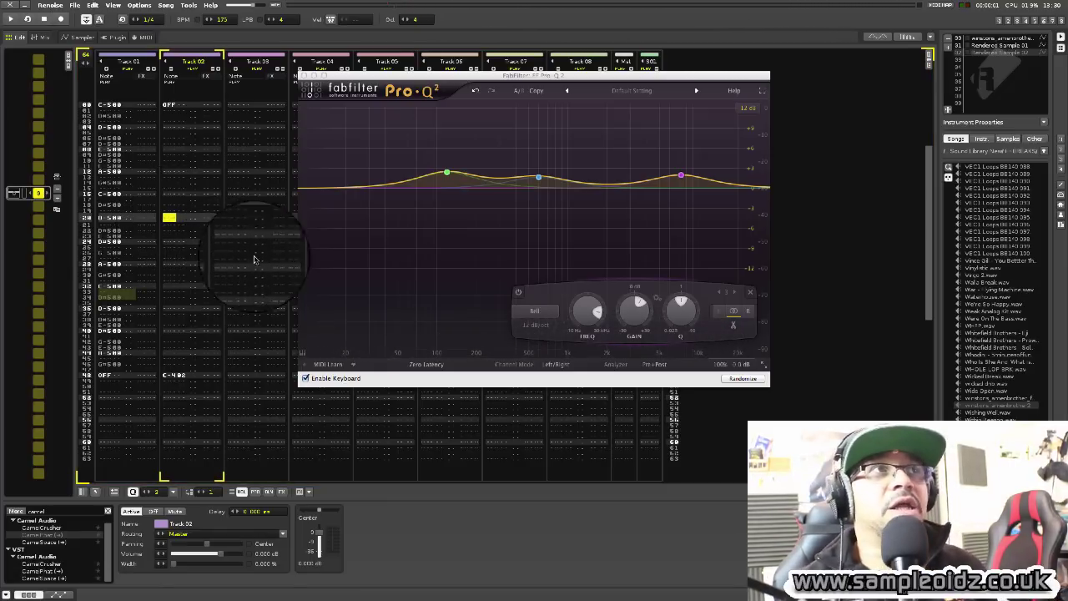
- Move the FabFilter Pro-Q 2 editor aside and close it
{"action": "left_click_drag", "start_coordinate": [350, 76], "coordinate": [64, 111]}
{"action": "left_click", "coordinate": [134, 101]}
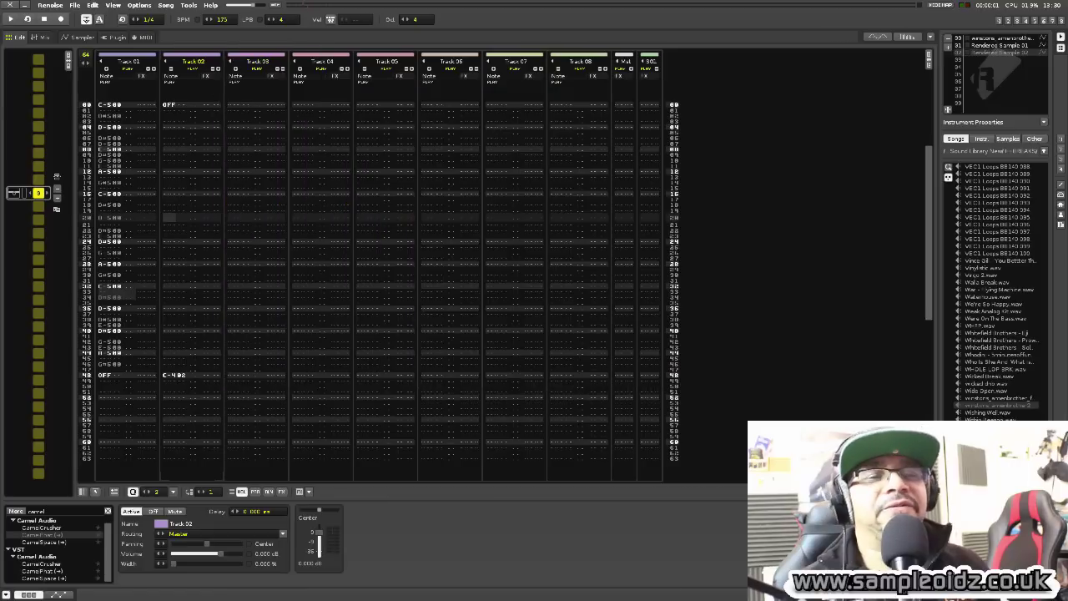